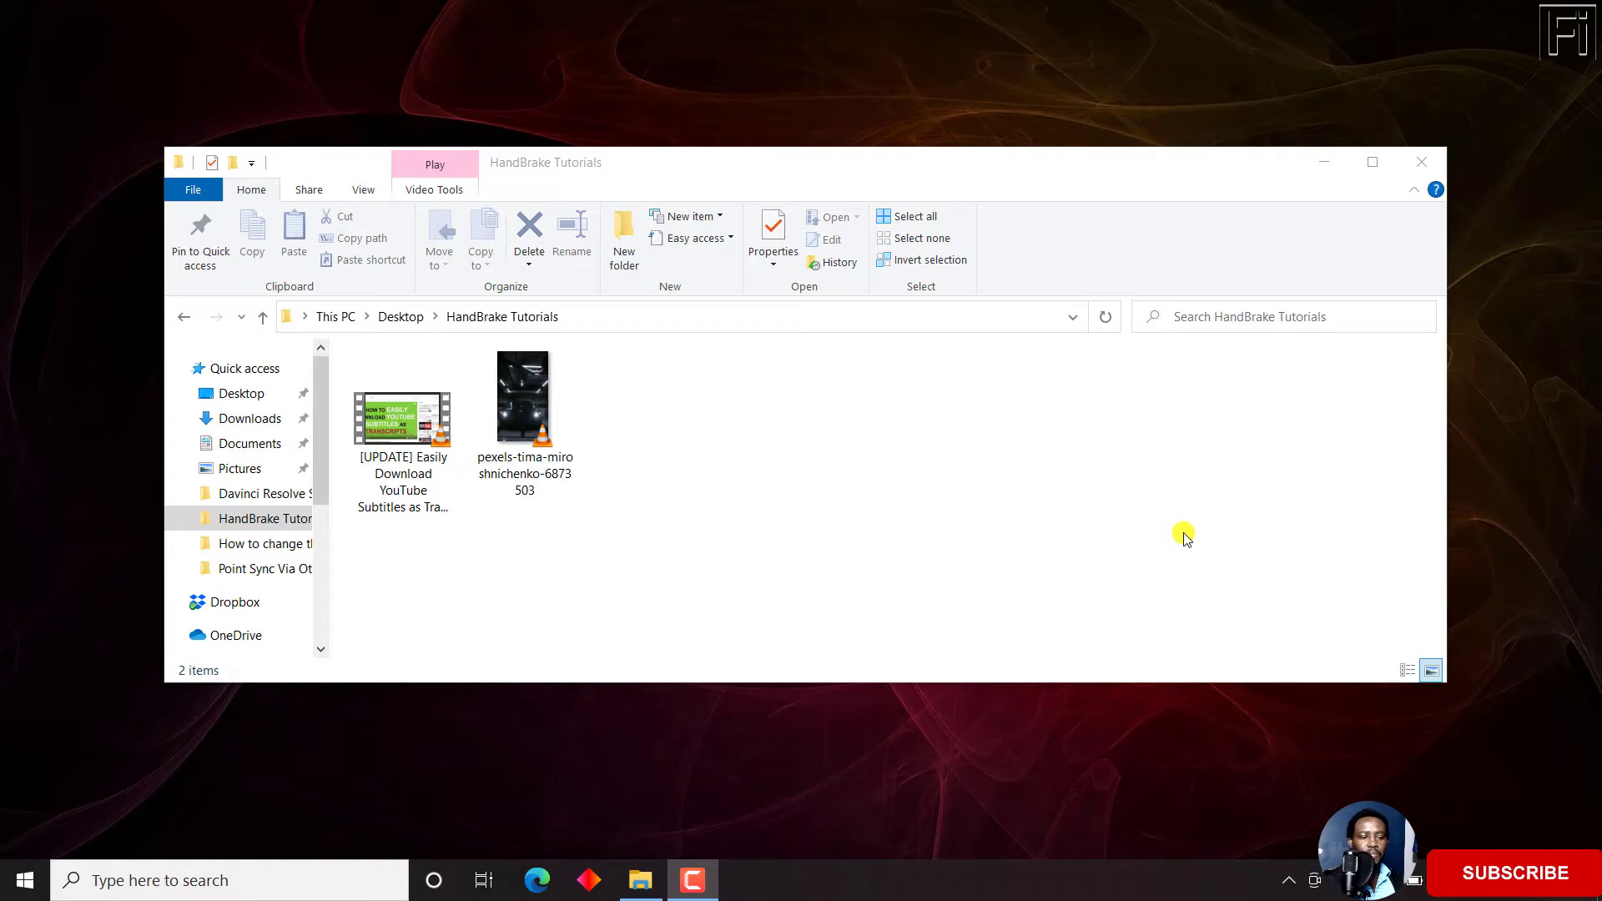
Select the YouTube subtitles tutorial video and launch HandBrake from Windows search.
{"action": "double_click", "coordinate": [432, 478]}
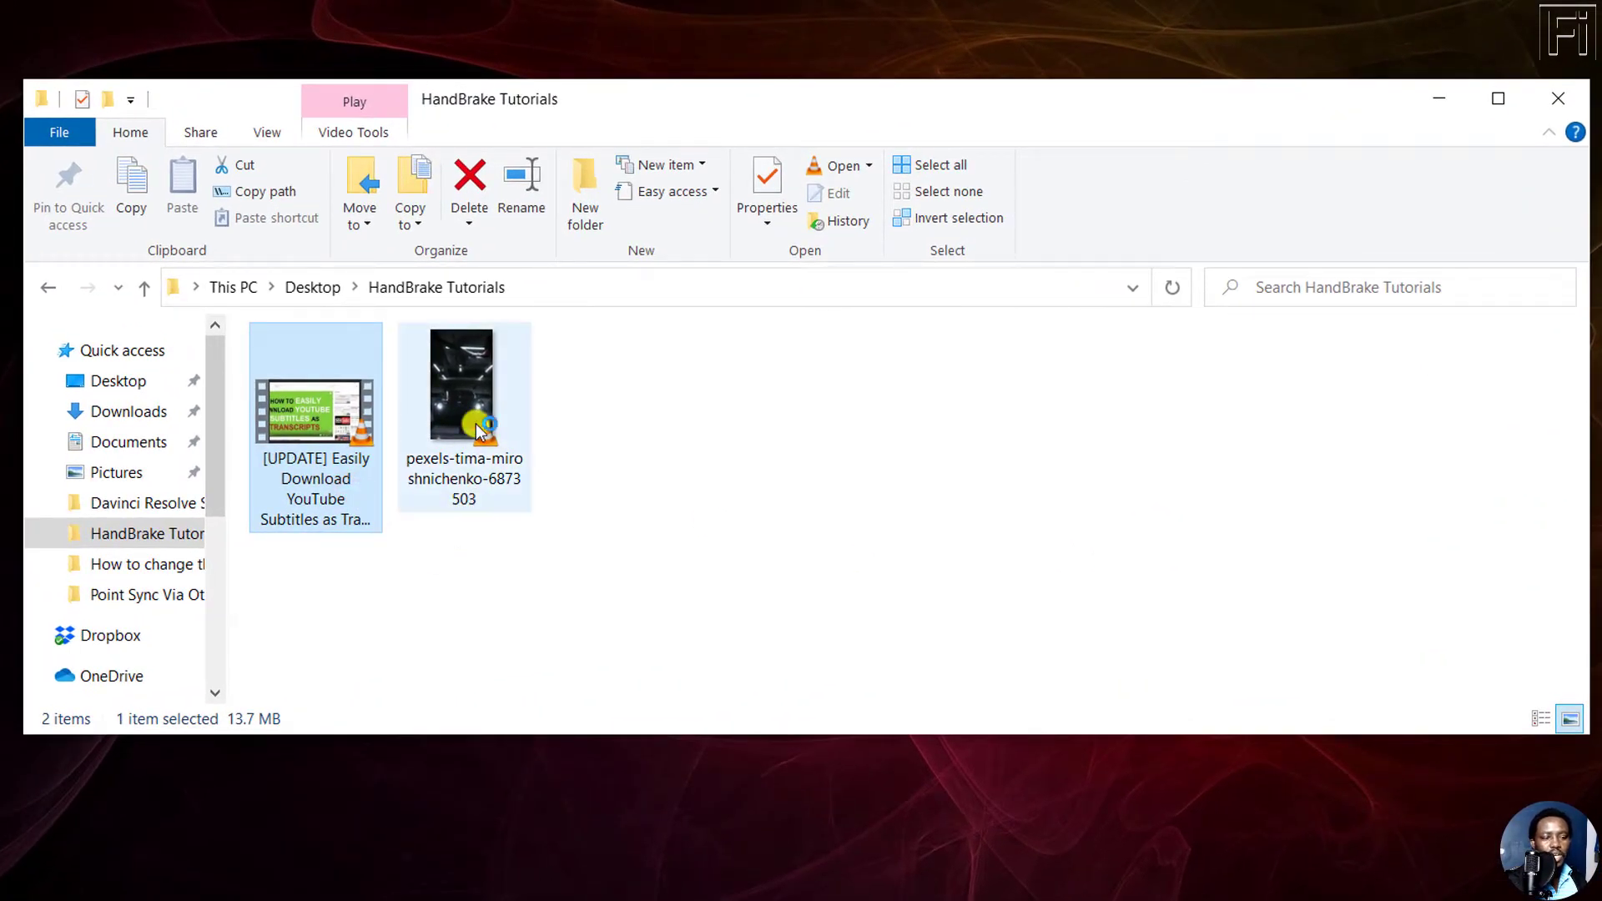
{"action": "left_click", "coordinate": [476, 424]}
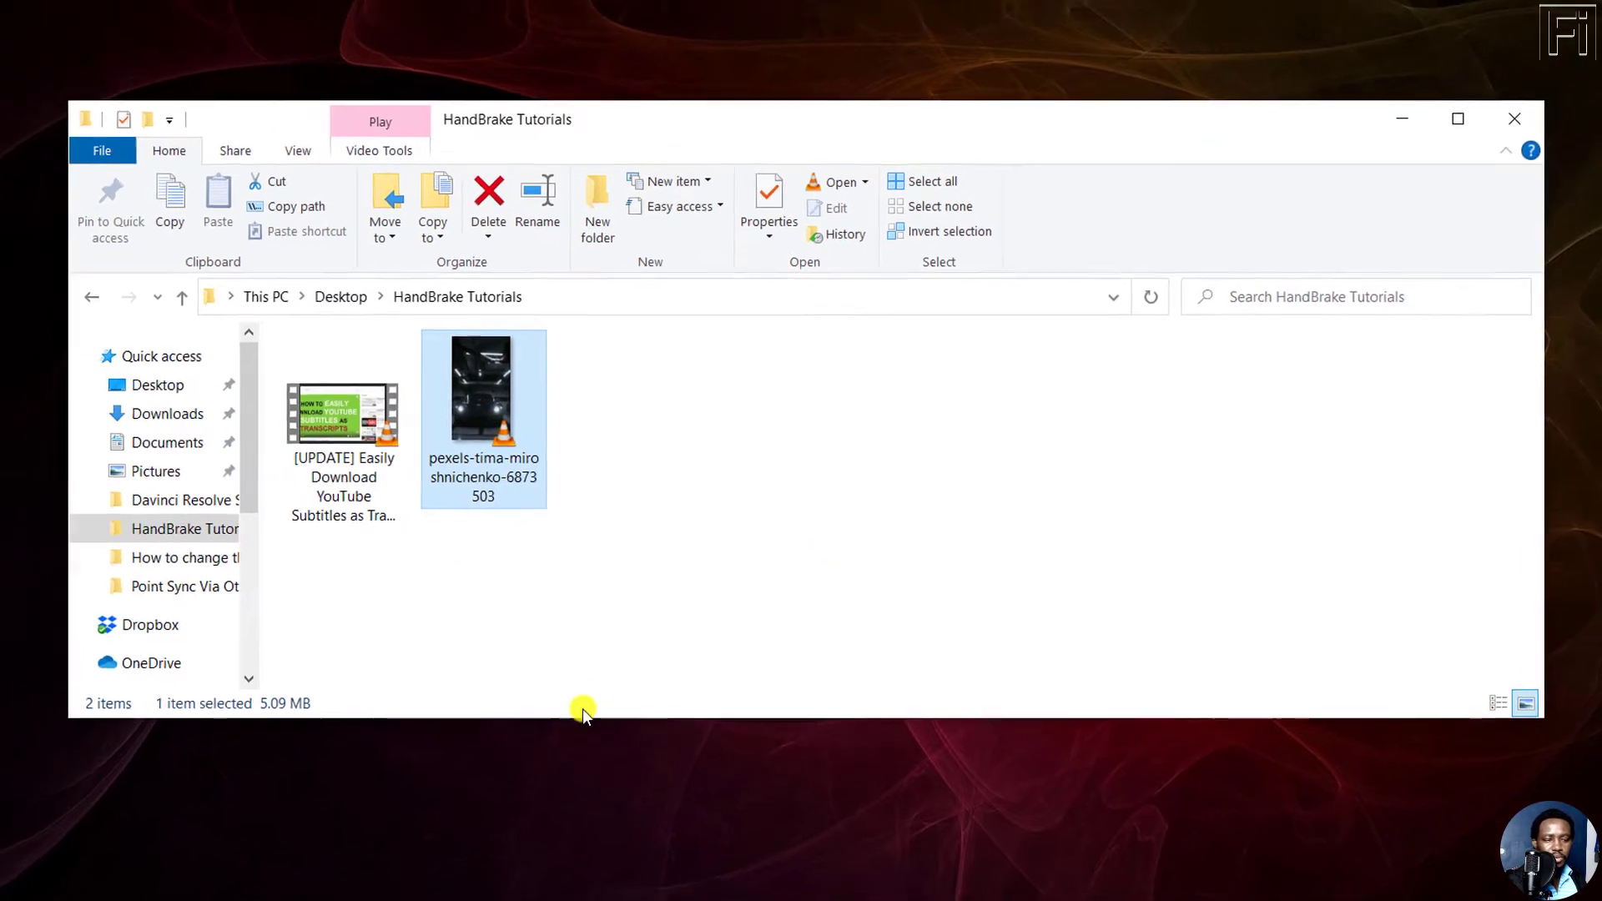
{"action": "left_click", "coordinate": [251, 881]}
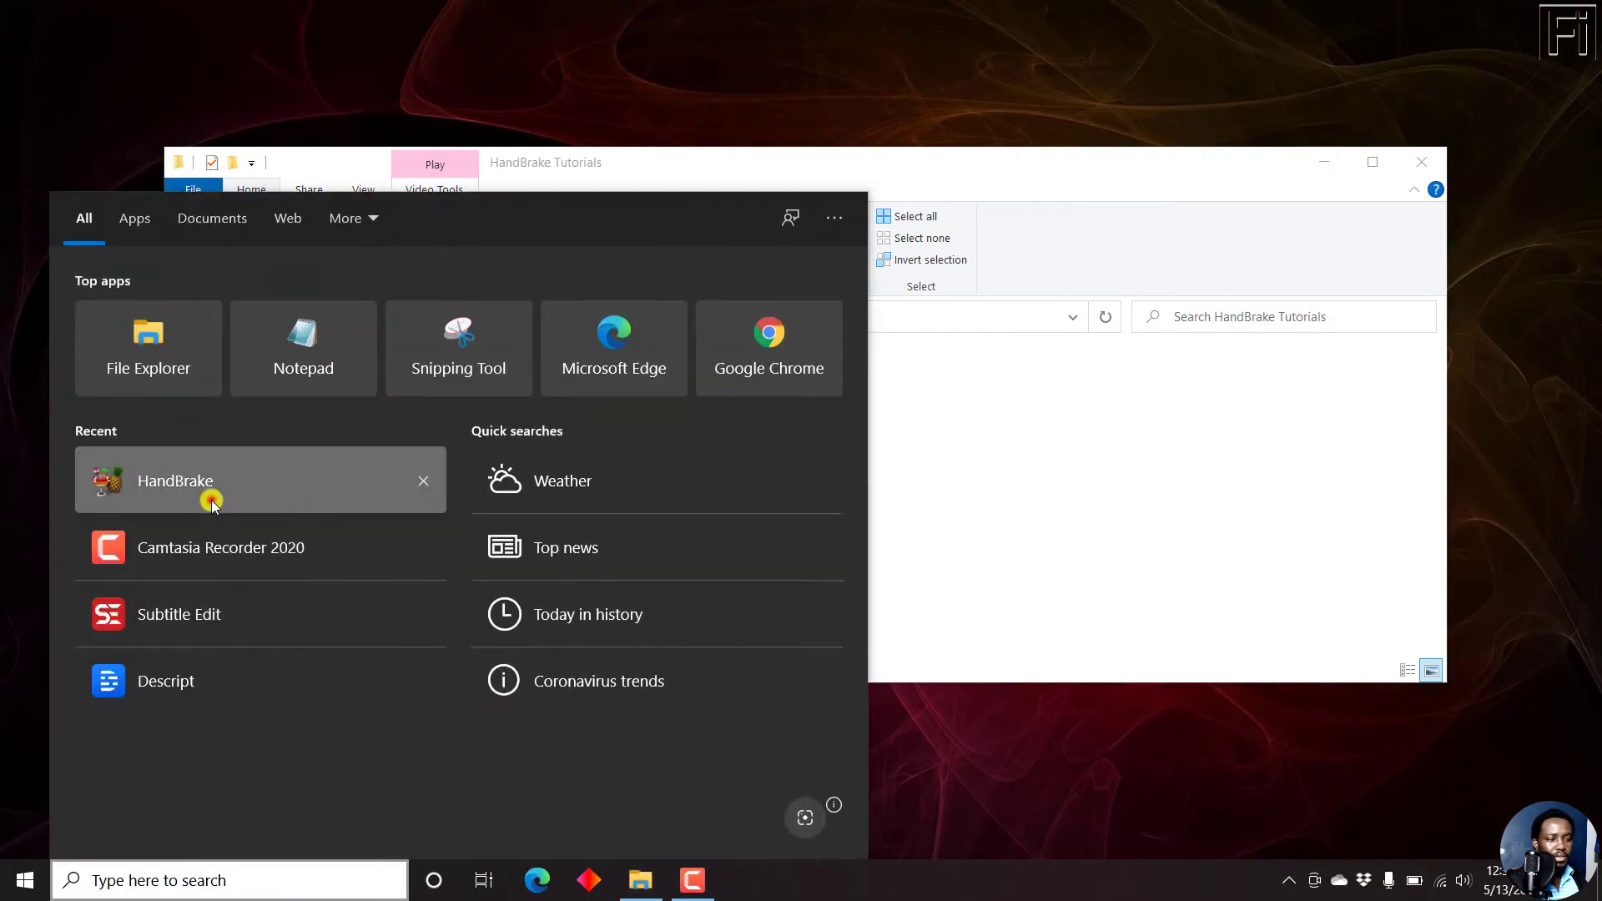
{"action": "left_click", "coordinate": [212, 500]}
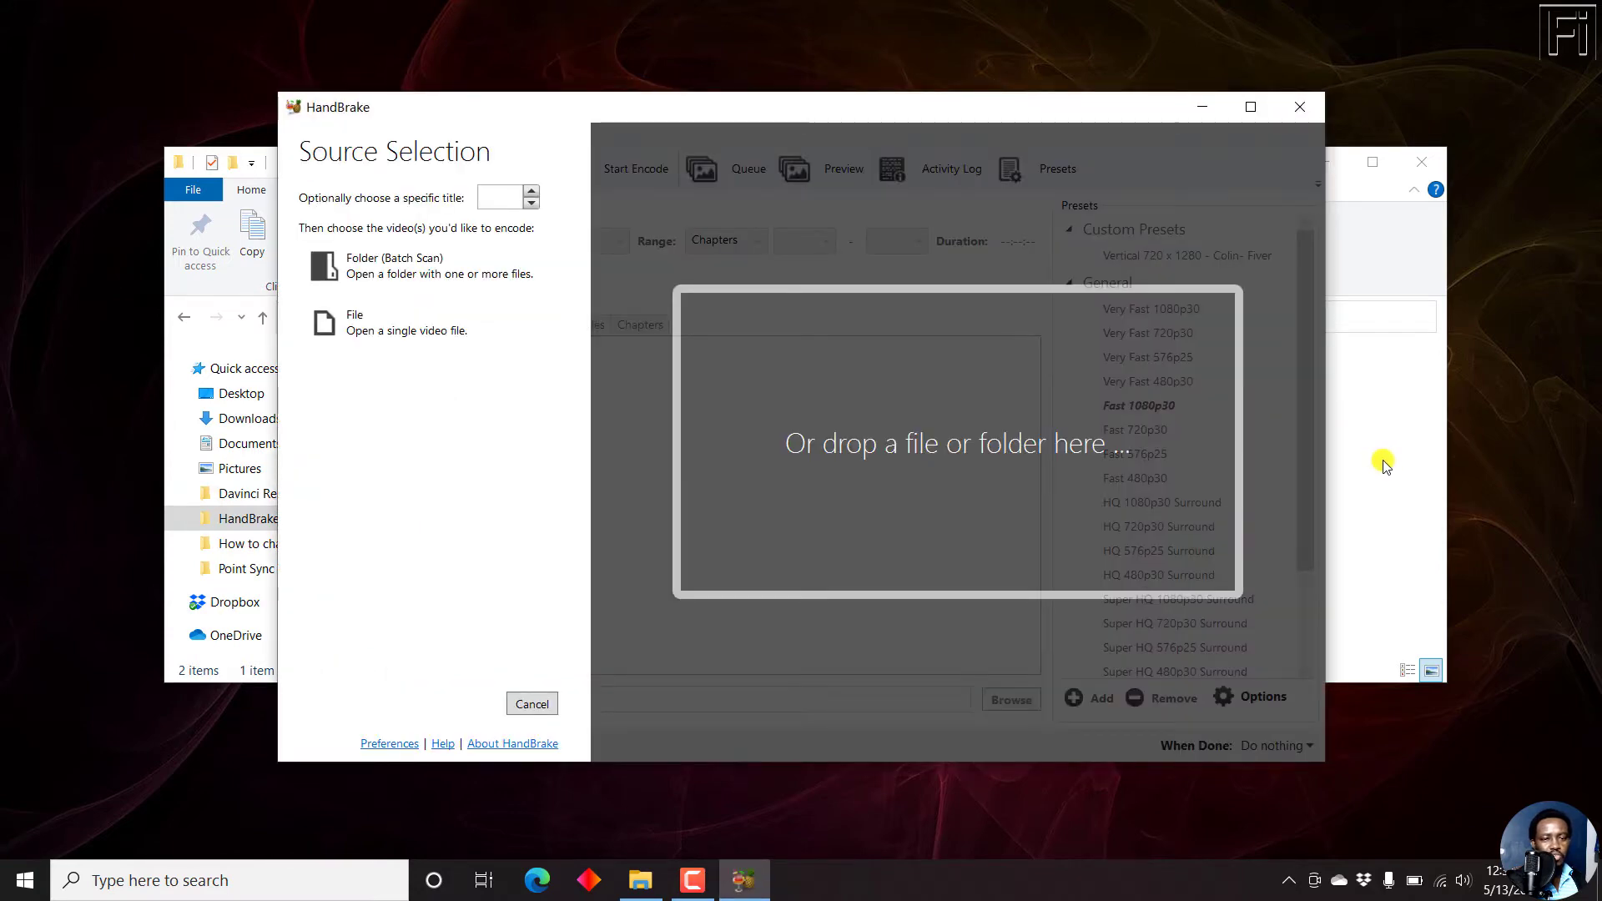
Load the YouTube subtitles tutorial into HandBrake, maximize the window, and check its dimensions.
{"action": "left_click", "coordinate": [1383, 460]}
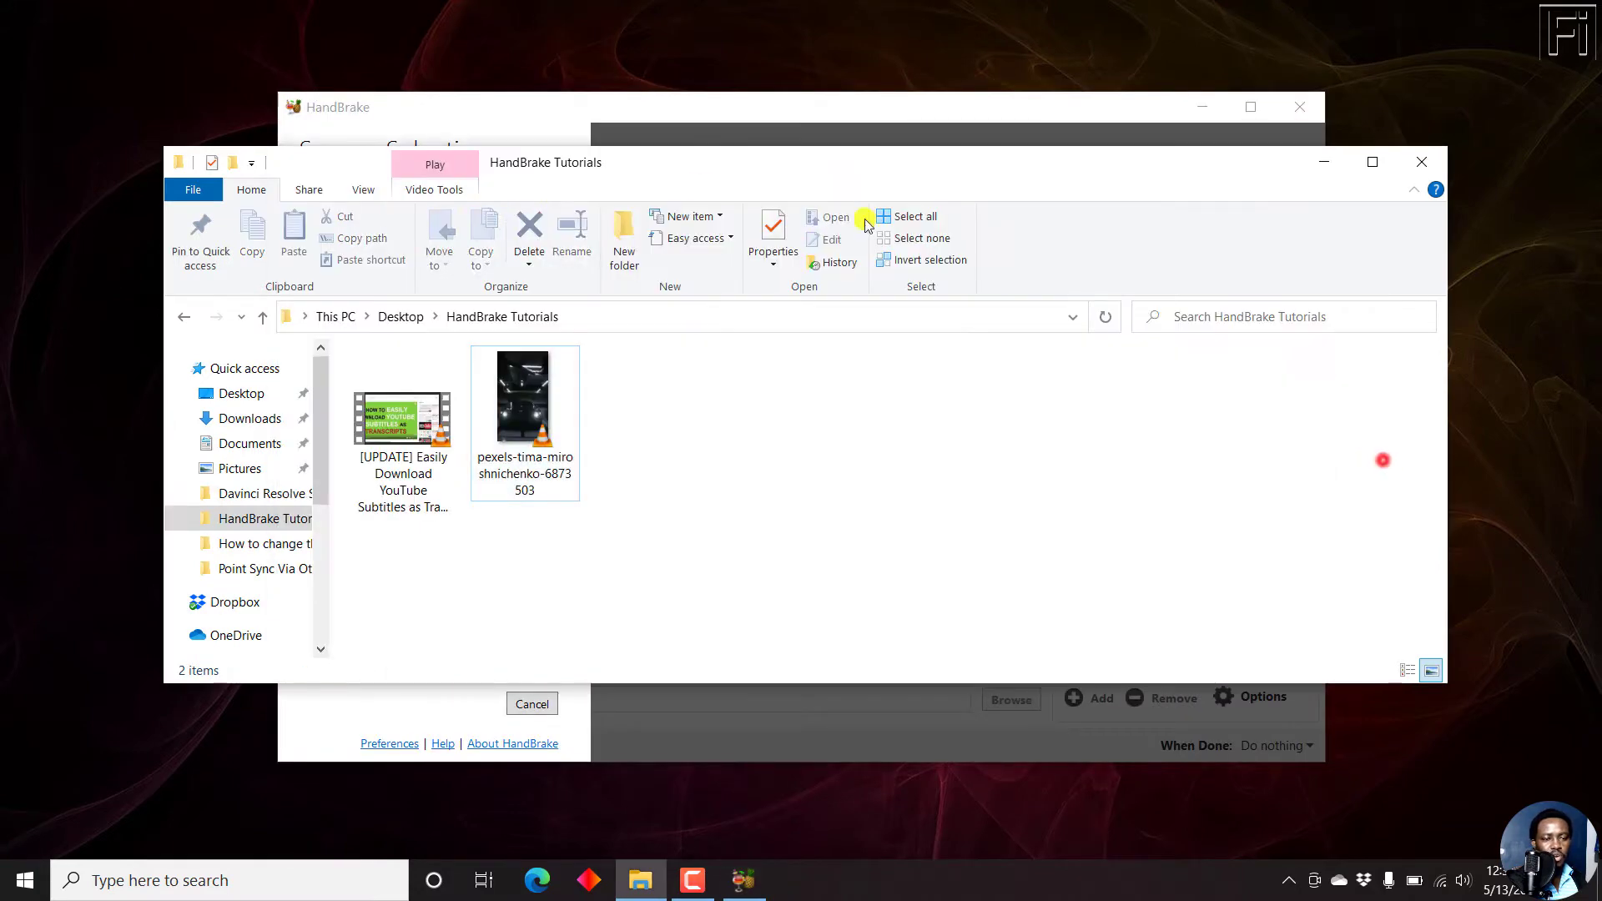
{"action": "left_click_drag", "start_coordinate": [623, 163], "coordinate": [1130, 222]}
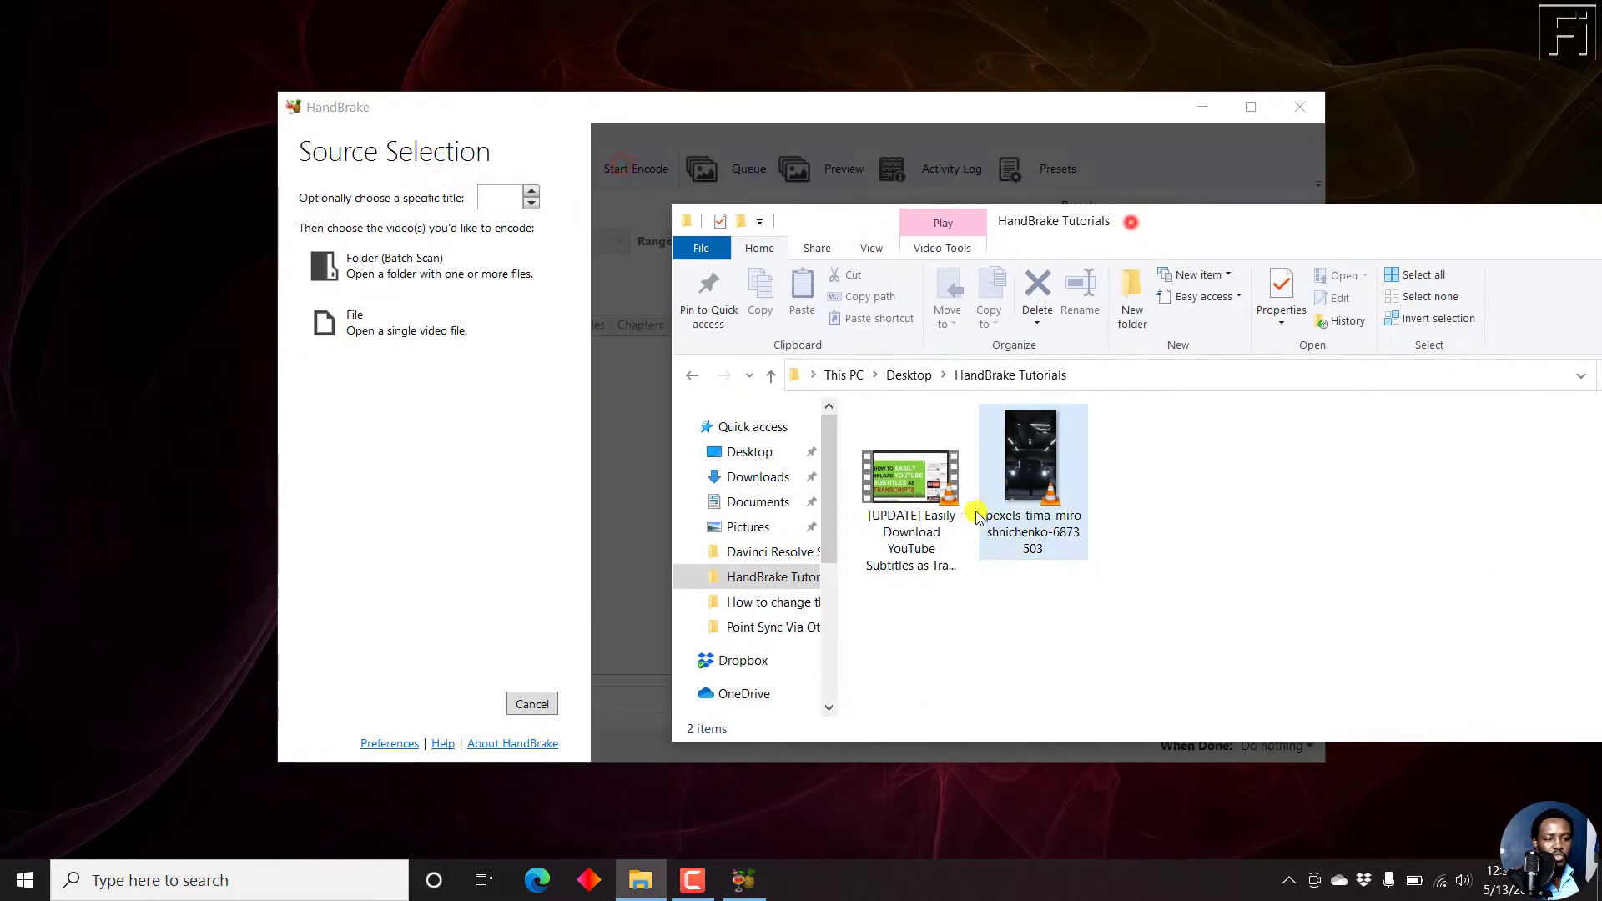
{"action": "left_click_drag", "start_coordinate": [947, 509], "coordinate": [600, 475]}
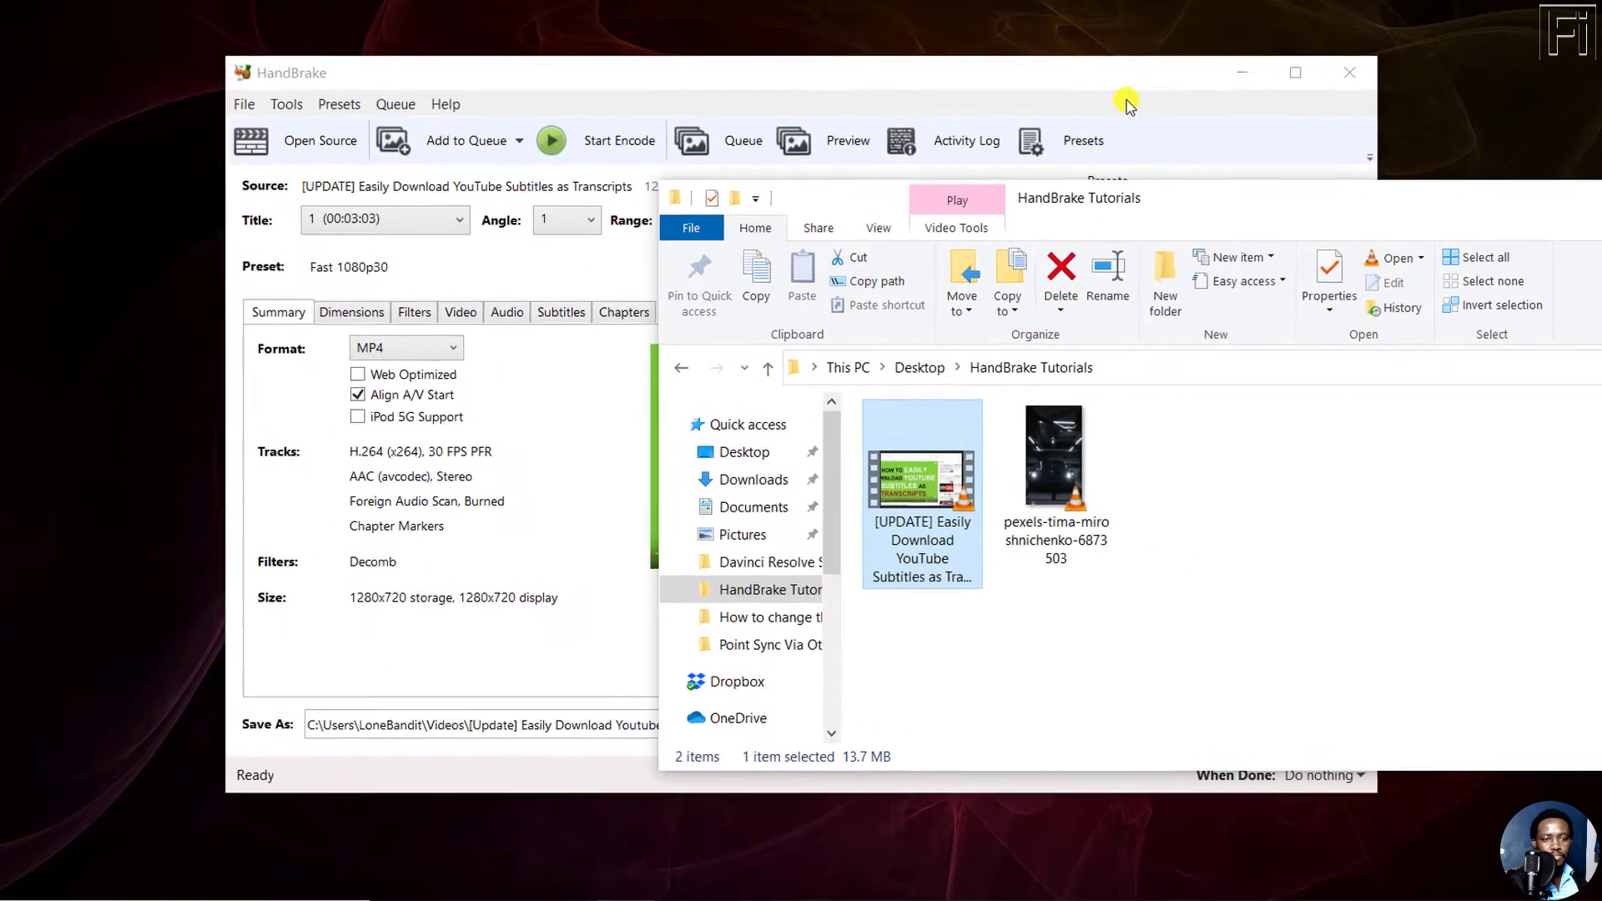
{"action": "left_click", "coordinate": [1098, 106]}
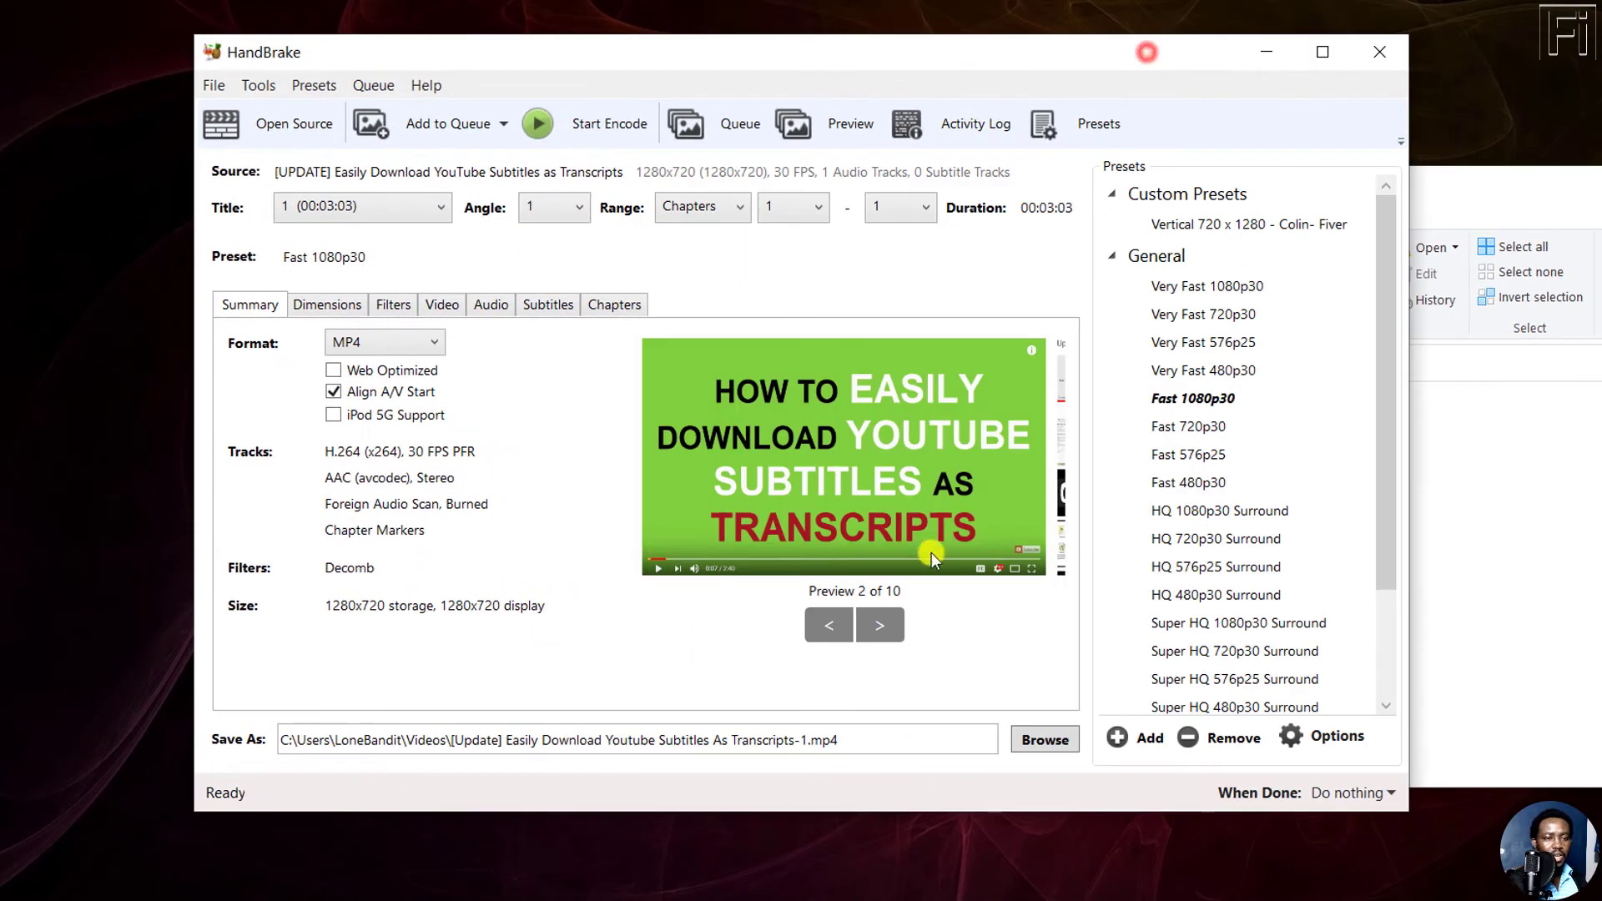
{"action": "left_click", "coordinate": [1326, 51]}
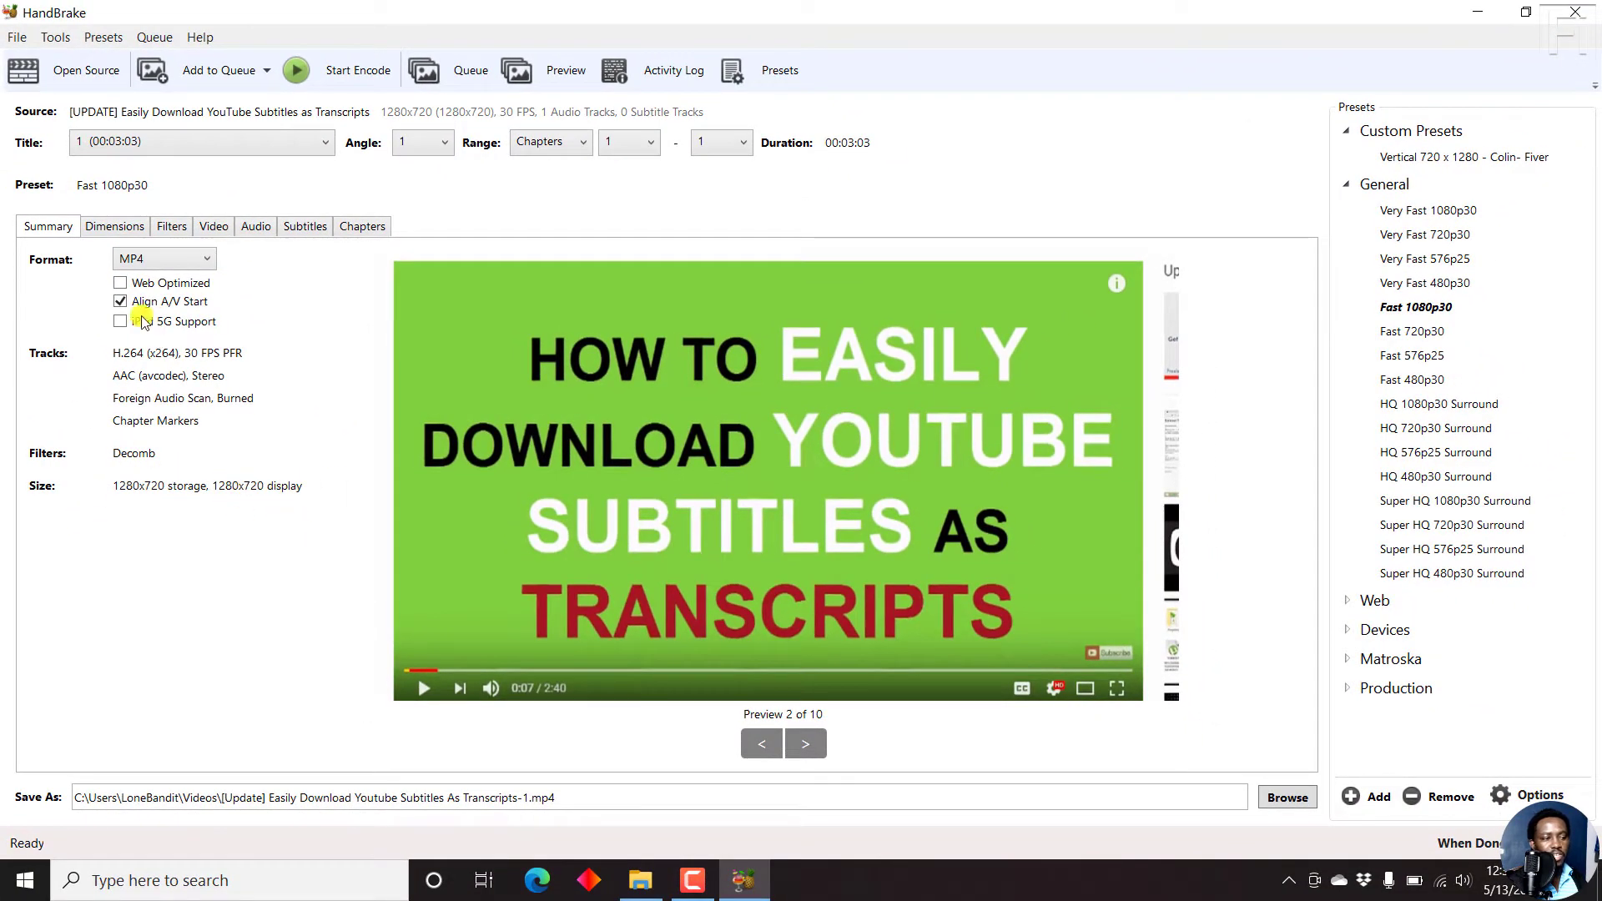
{"action": "left_click", "coordinate": [110, 226]}
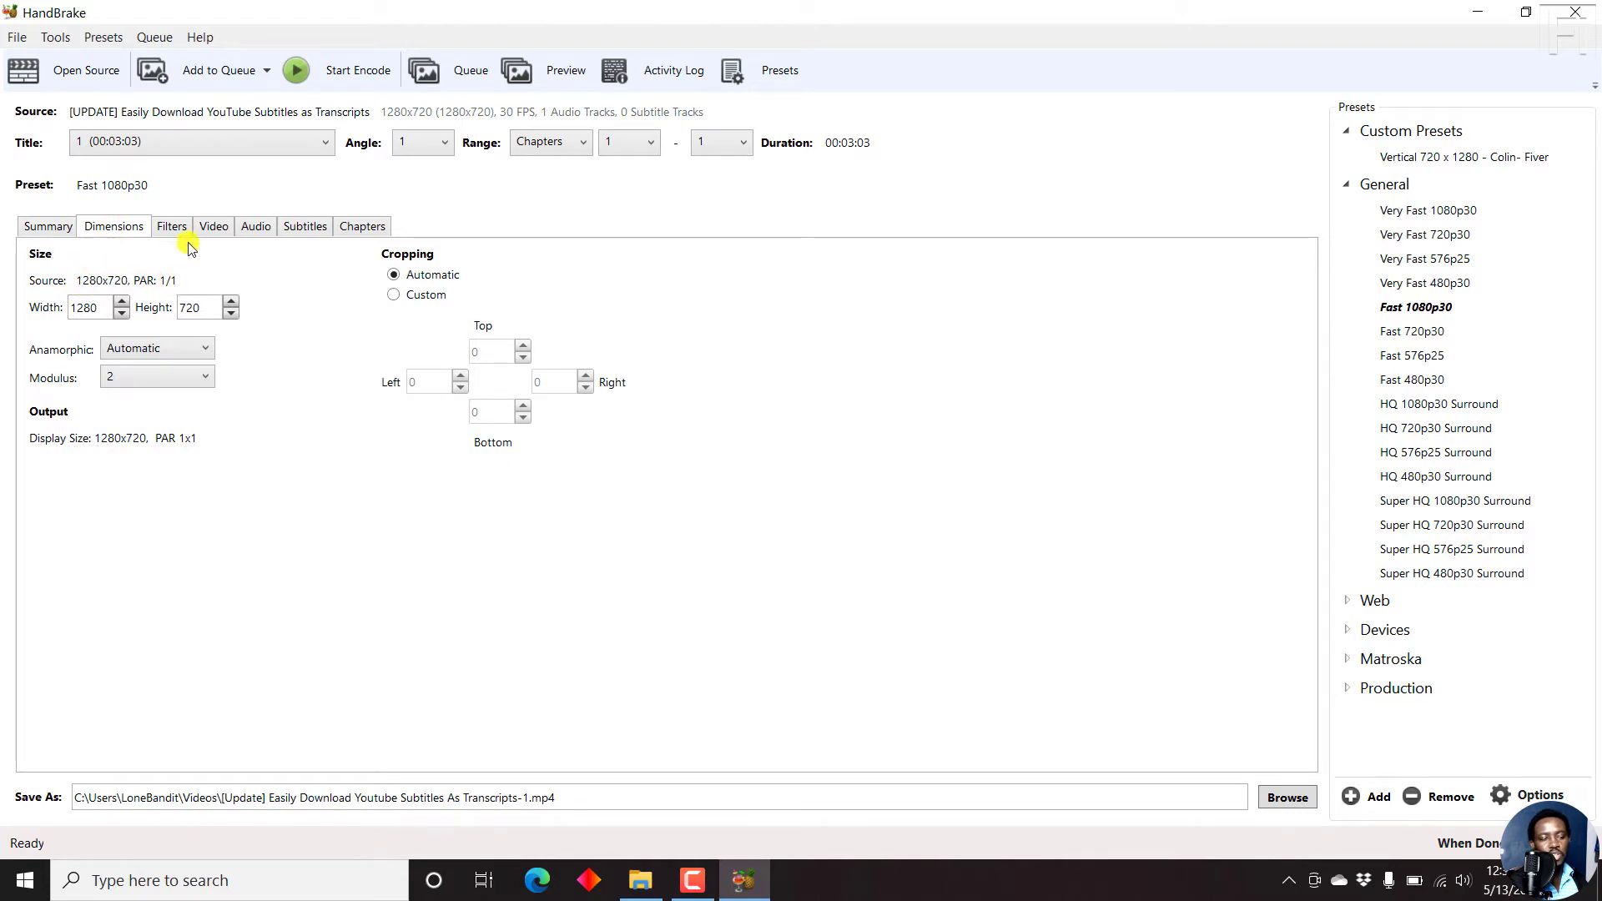
{"action": "left_click", "coordinate": [52, 228]}
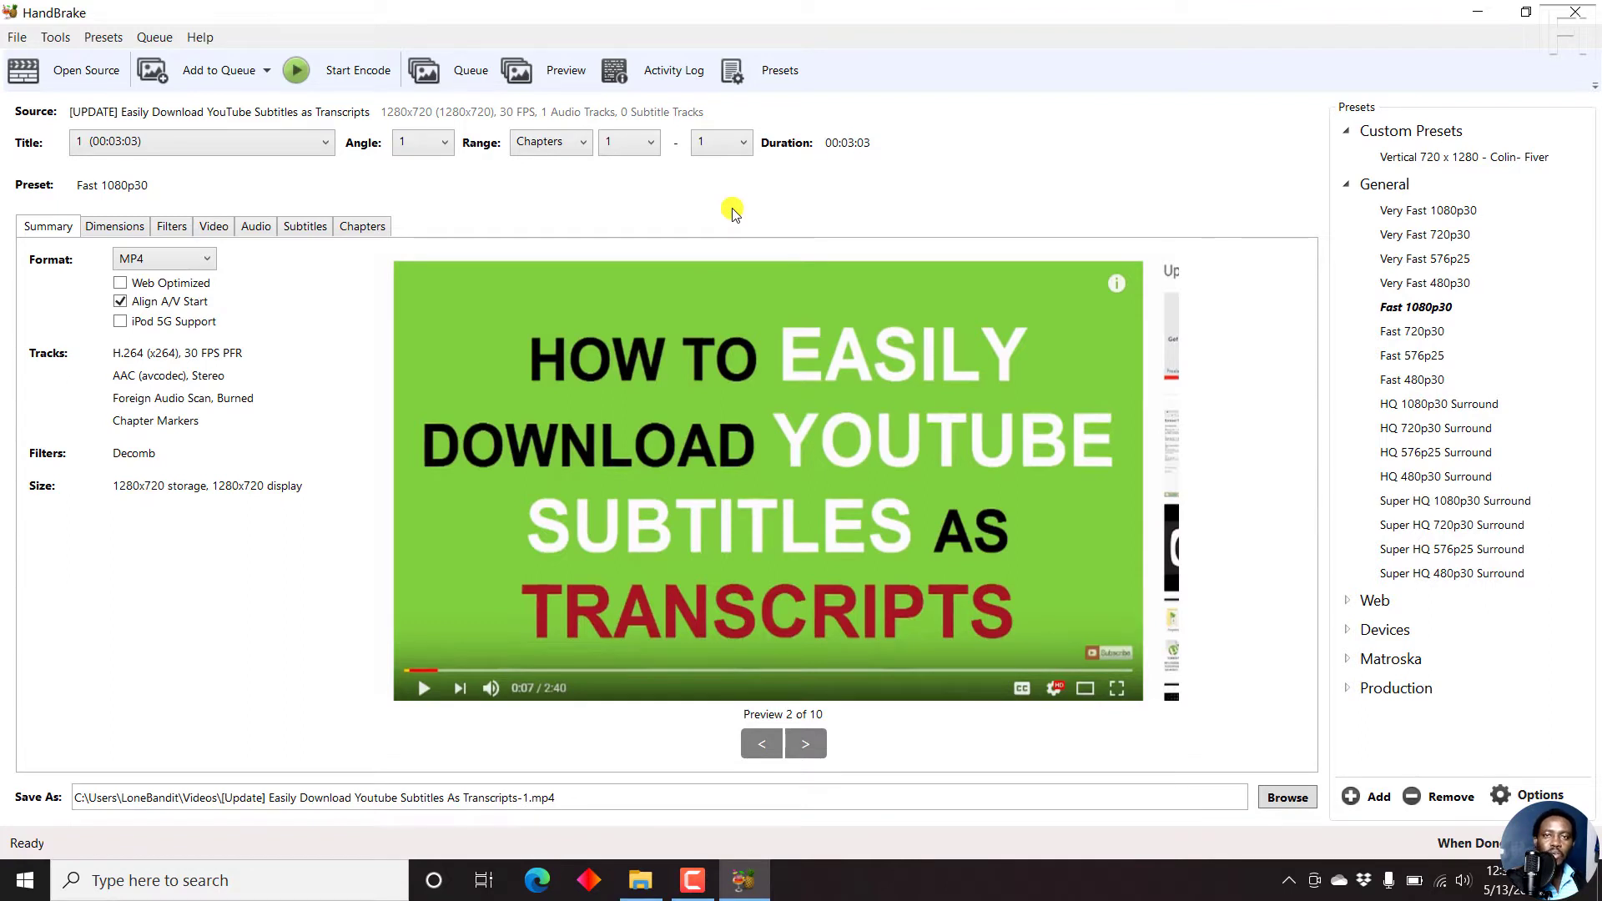
Drop the 1080x1920 pexels car video onto HandBrake as the source and review its dimensions.
{"action": "left_click", "coordinate": [72, 74]}
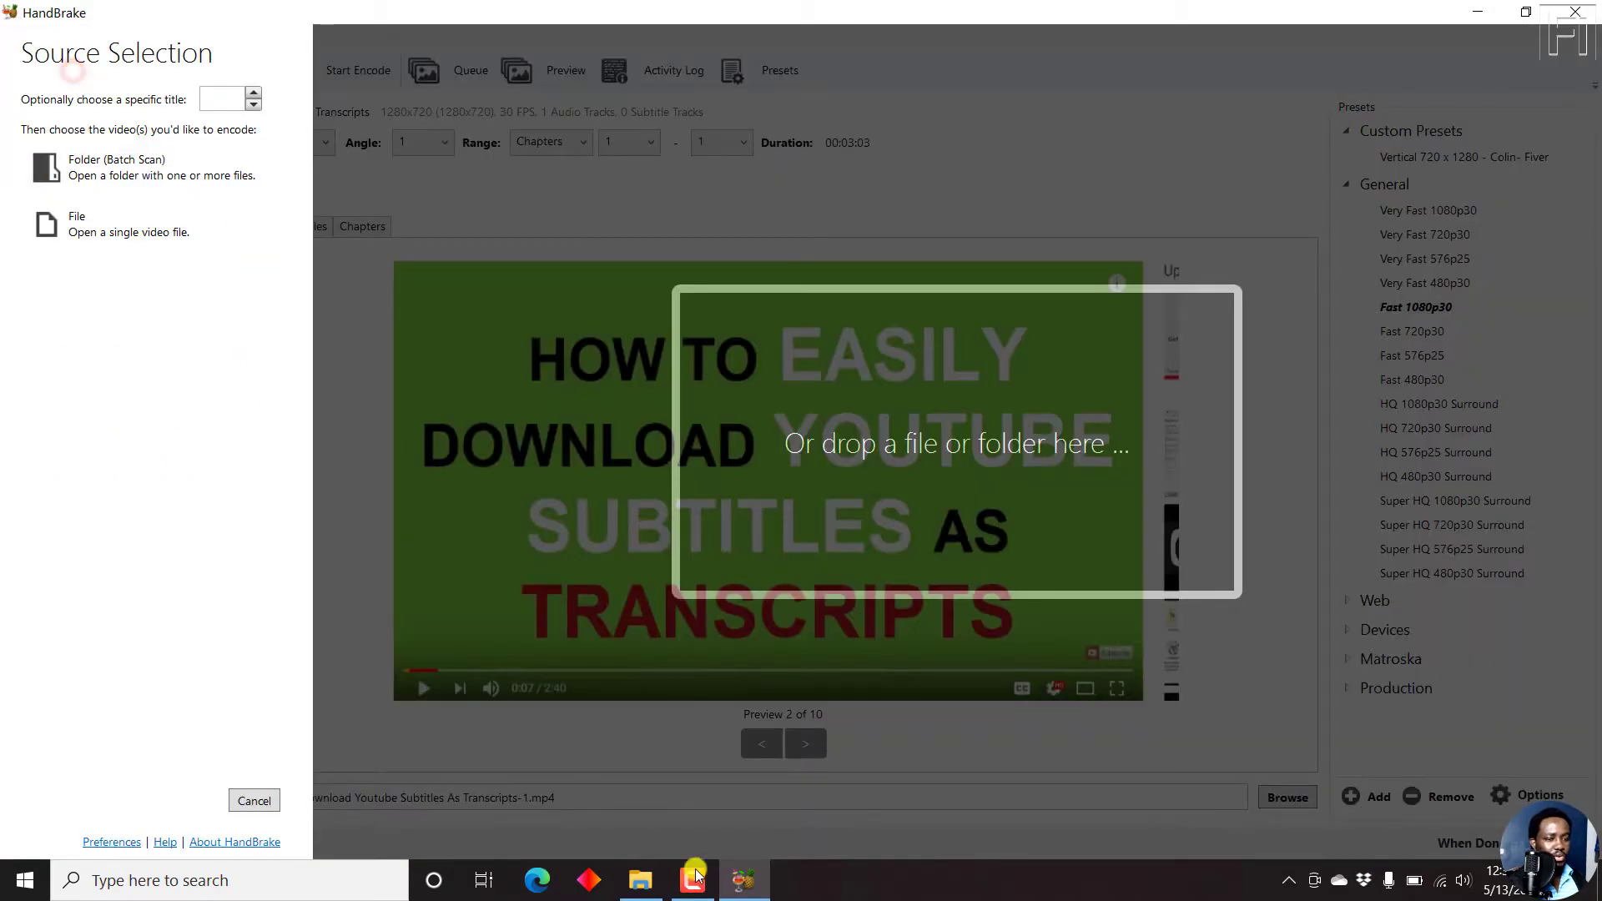
{"action": "left_click", "coordinate": [640, 881]}
{"action": "left_click_drag", "start_coordinate": [1034, 467], "coordinate": [504, 483]}
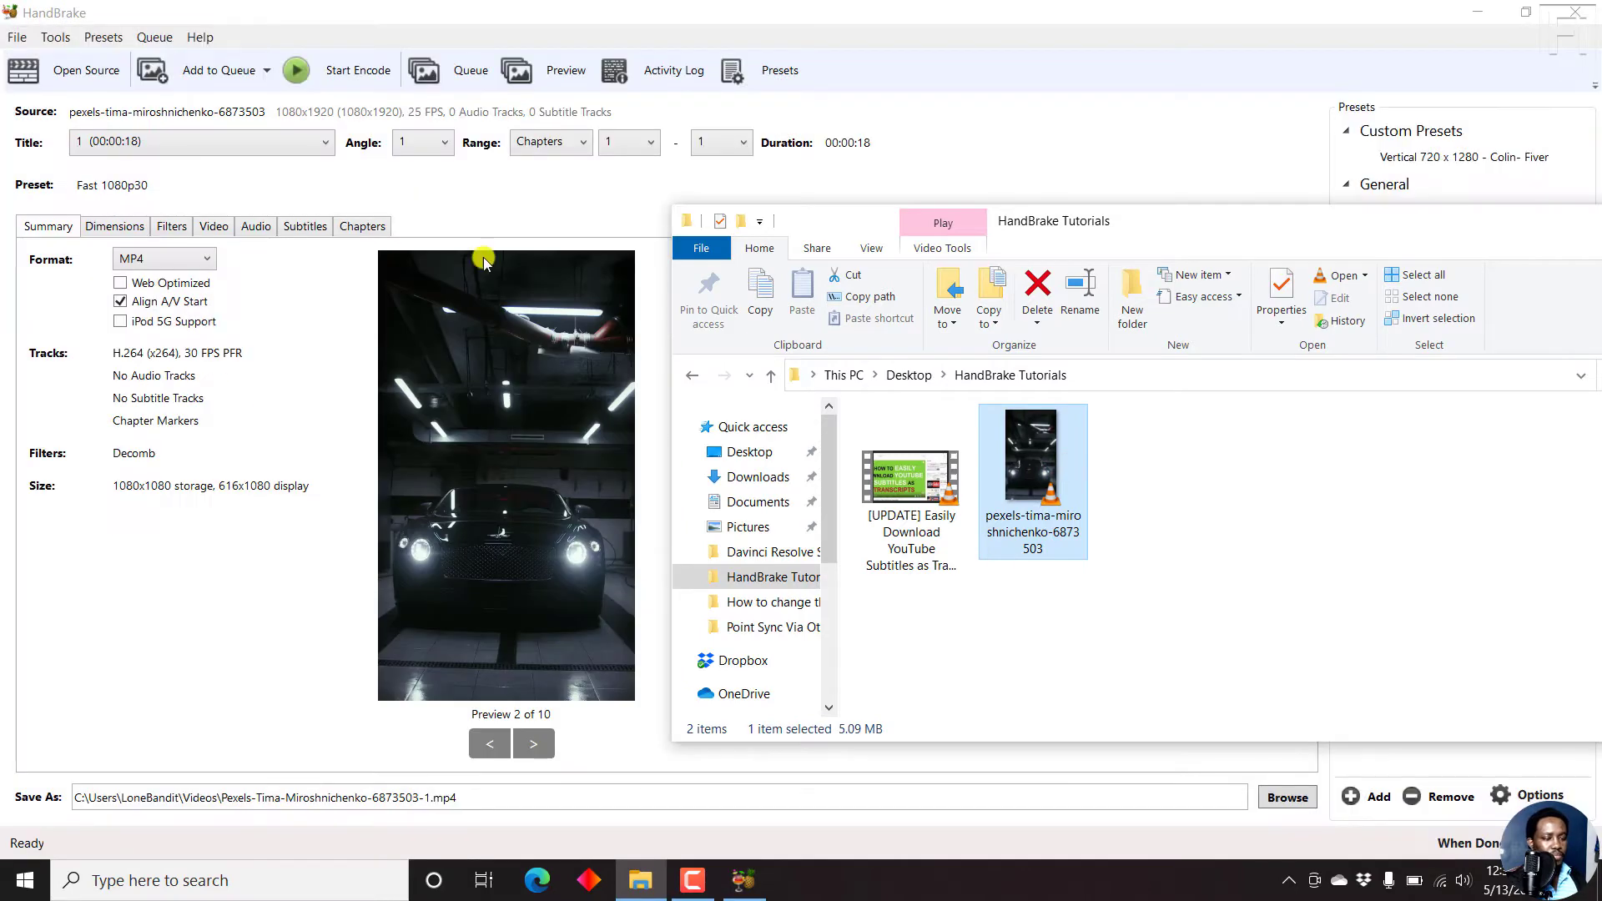
{"action": "left_click", "coordinate": [484, 261]}
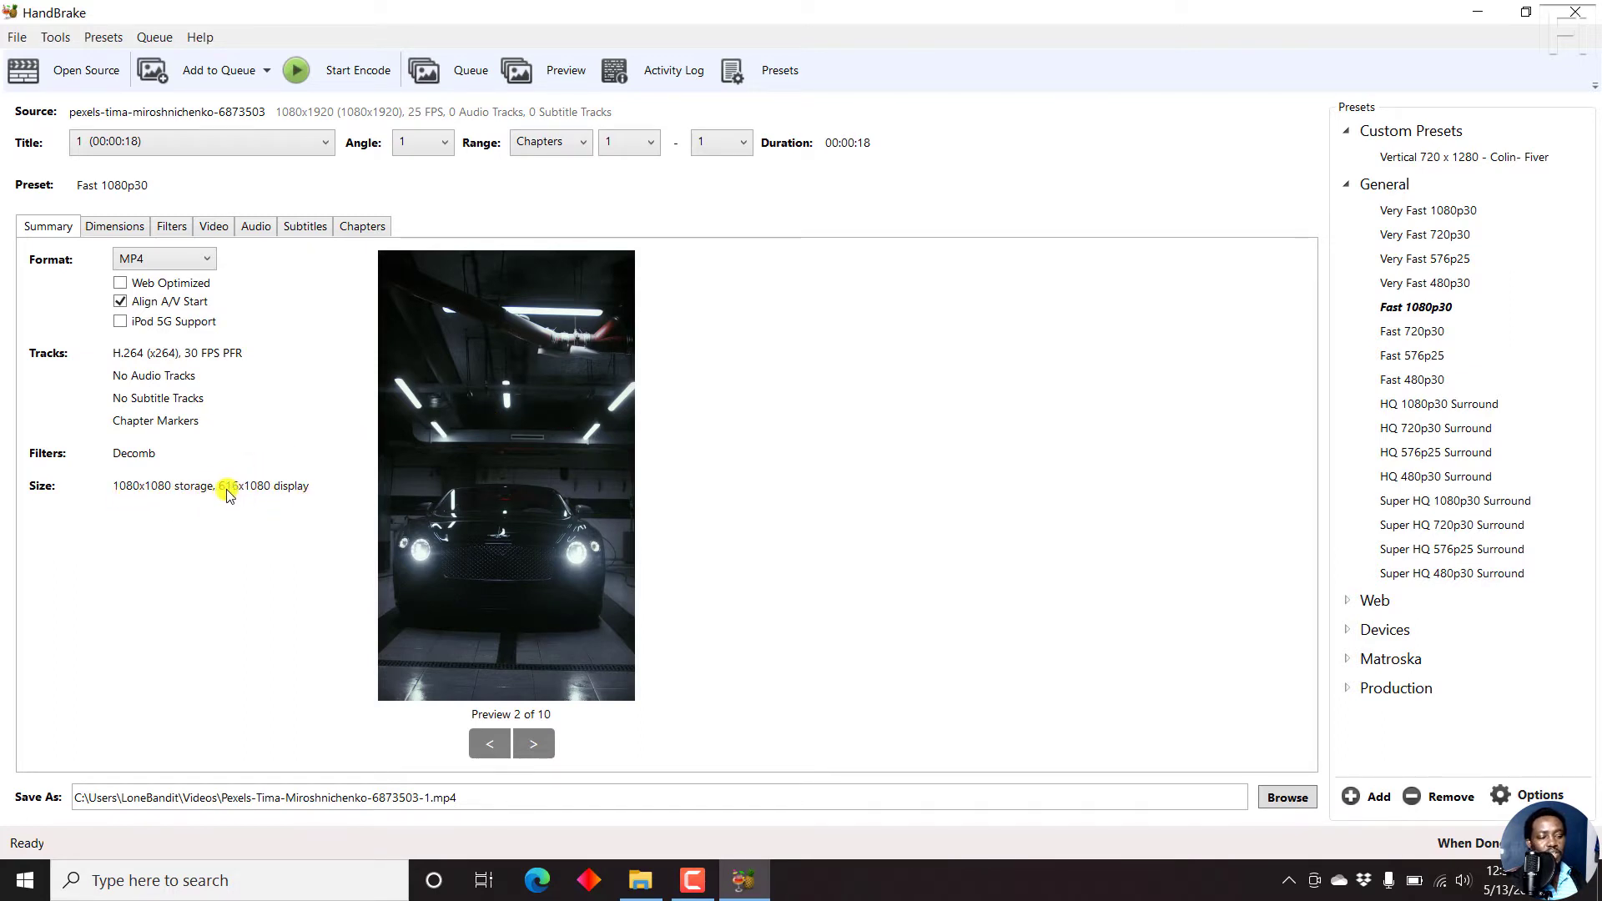
{"action": "left_click", "coordinate": [114, 227]}
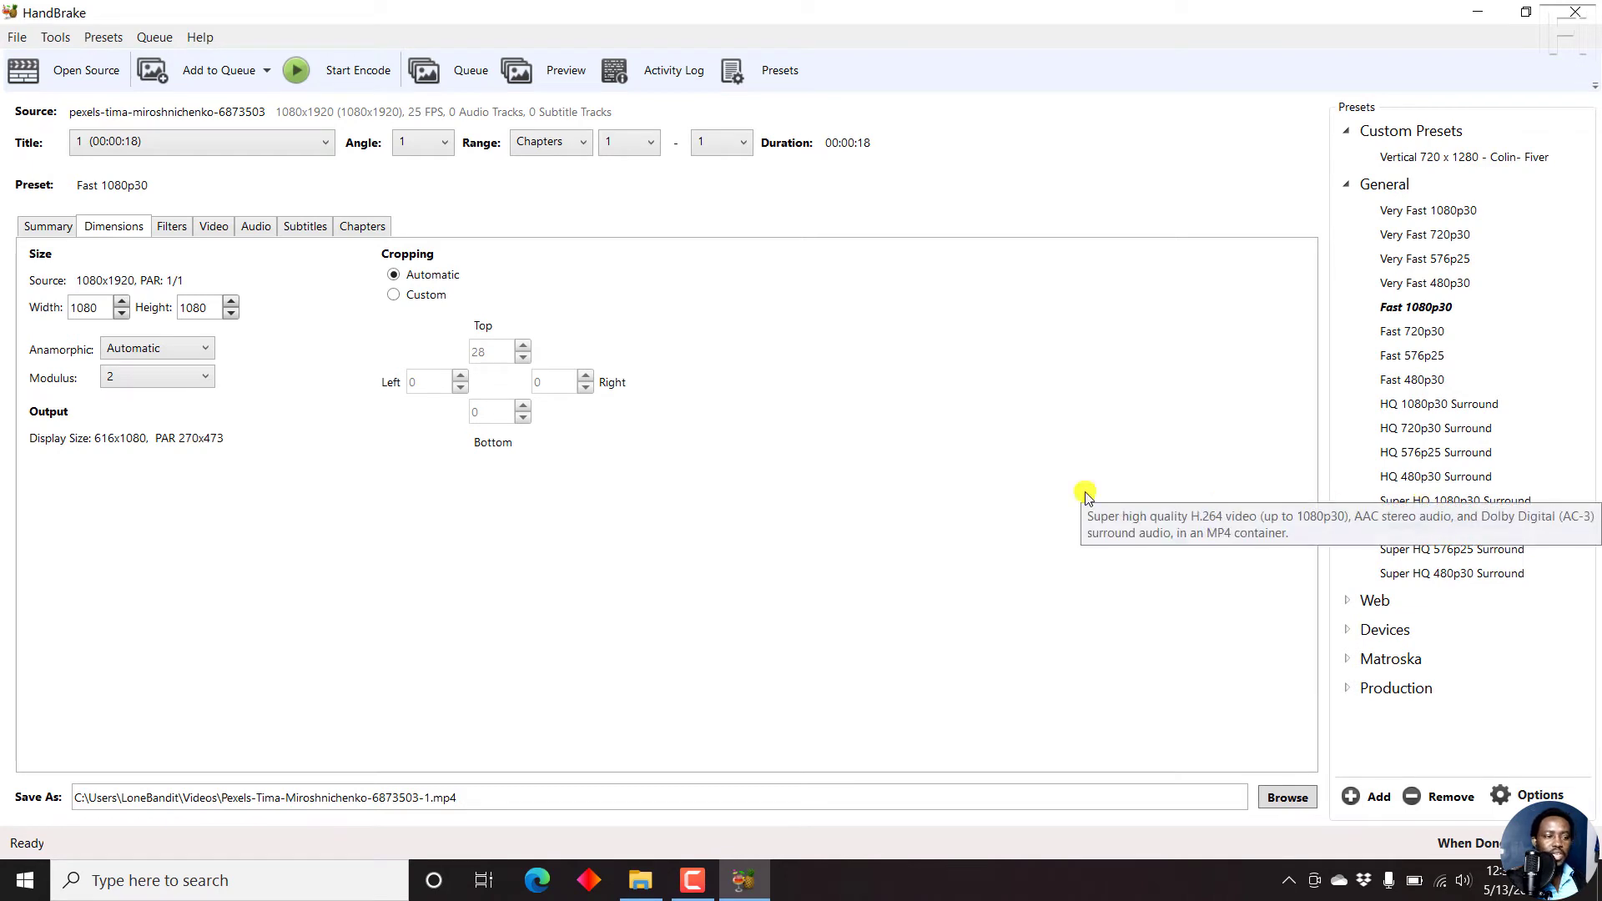
{"action": "left_click", "coordinate": [45, 233]}
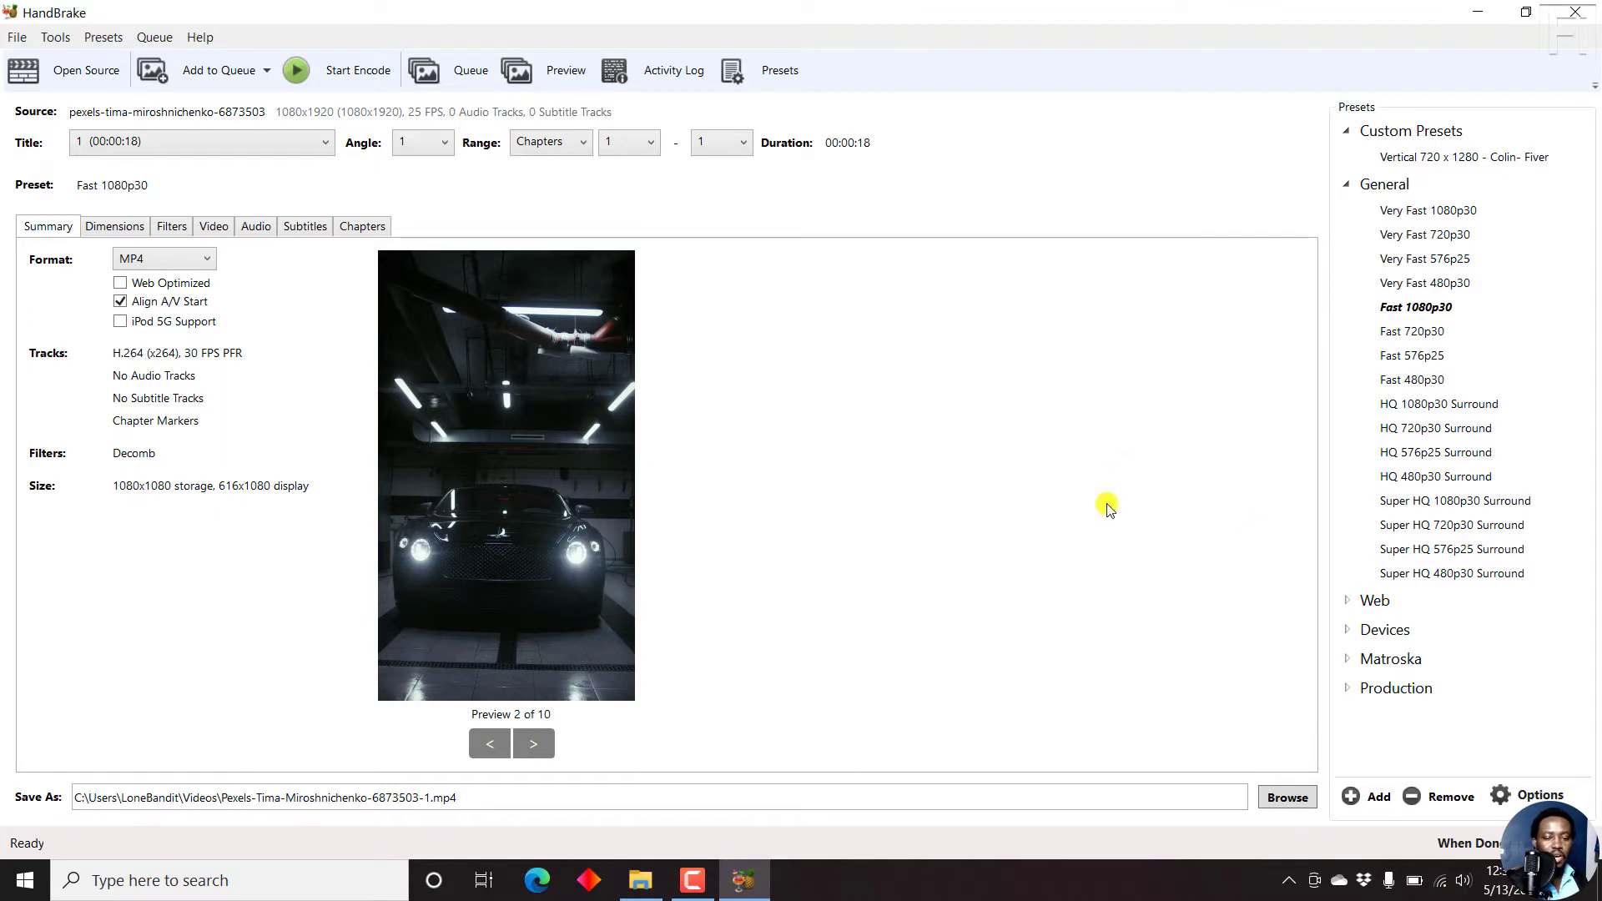
{"action": "left_click", "coordinate": [96, 227]}
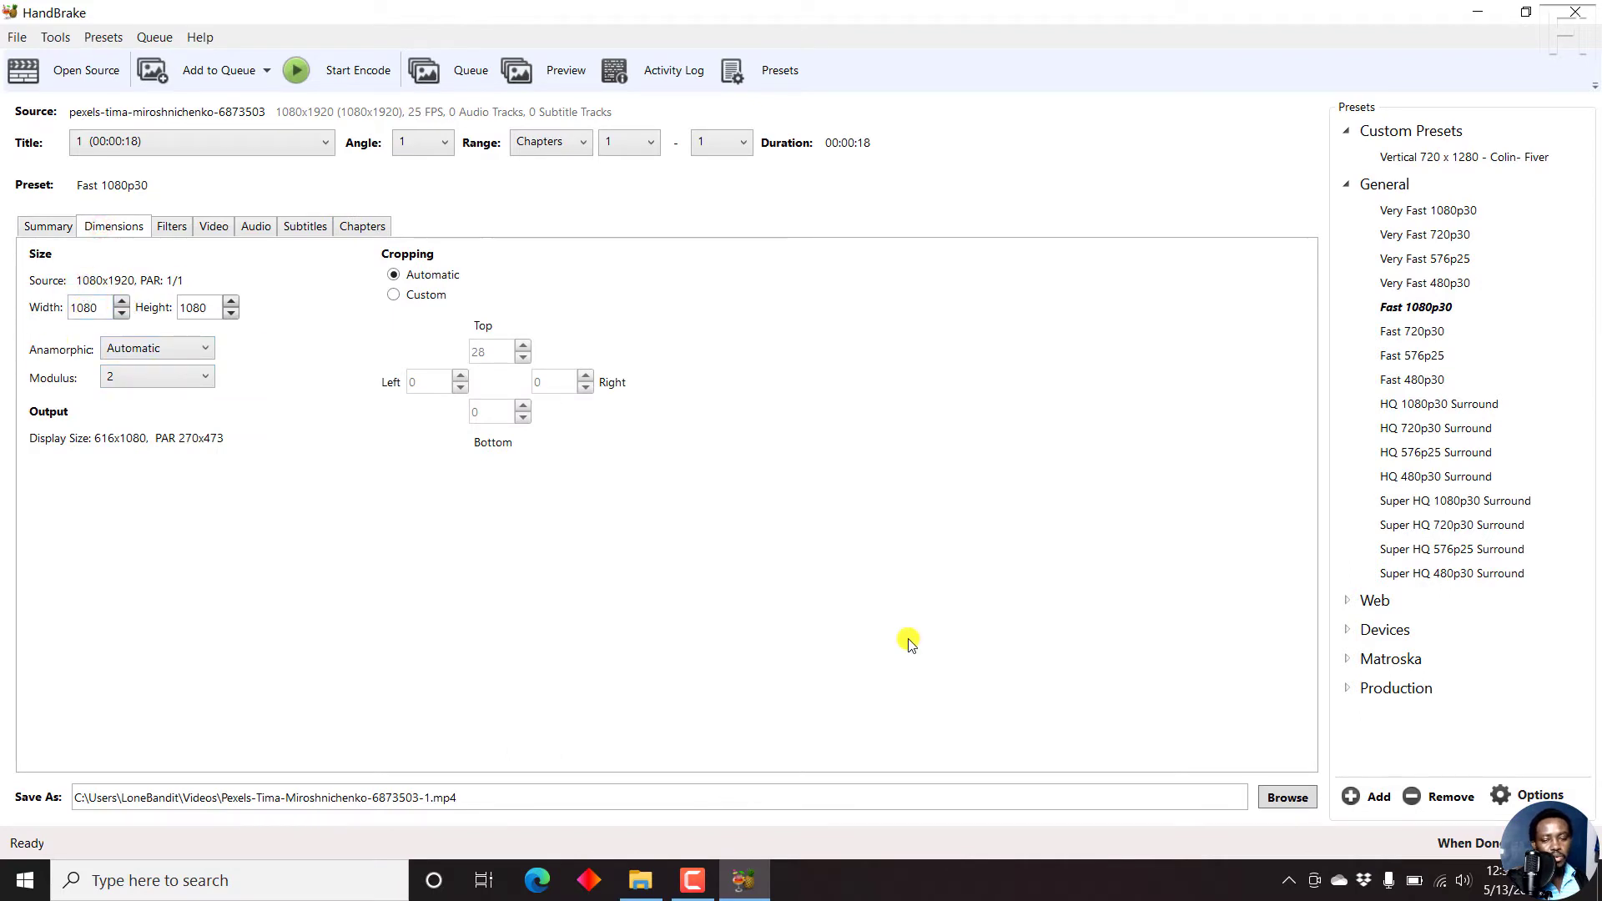
Start a new preset named Instagram in the Custom Presets category.
{"action": "left_click", "coordinate": [1369, 798]}
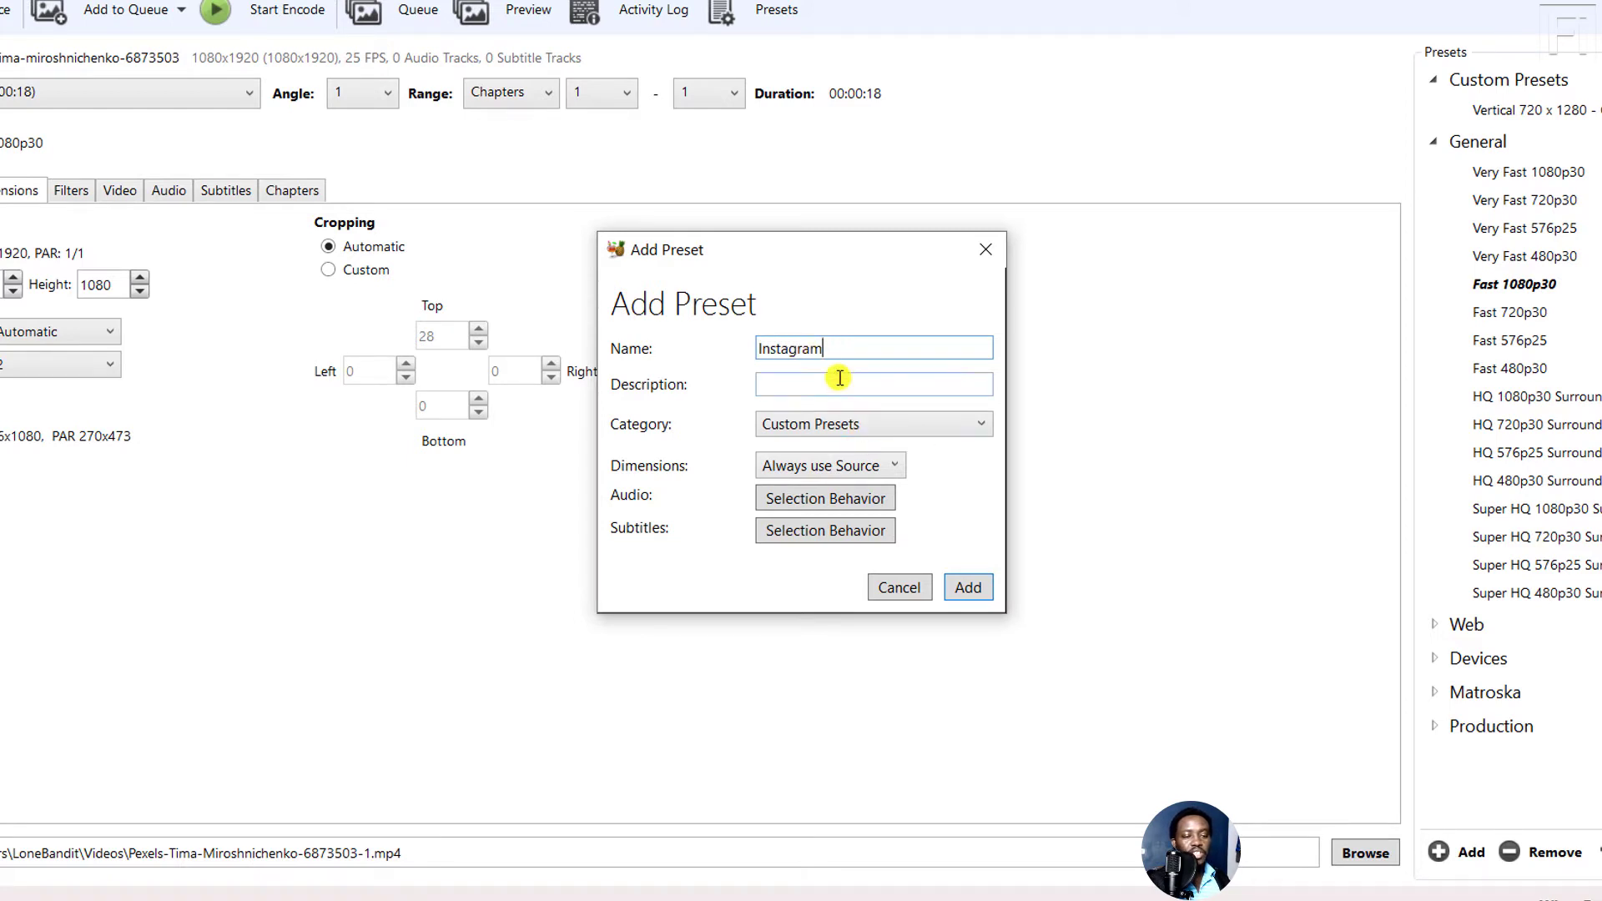
{"action": "left_click", "coordinate": [852, 419]}
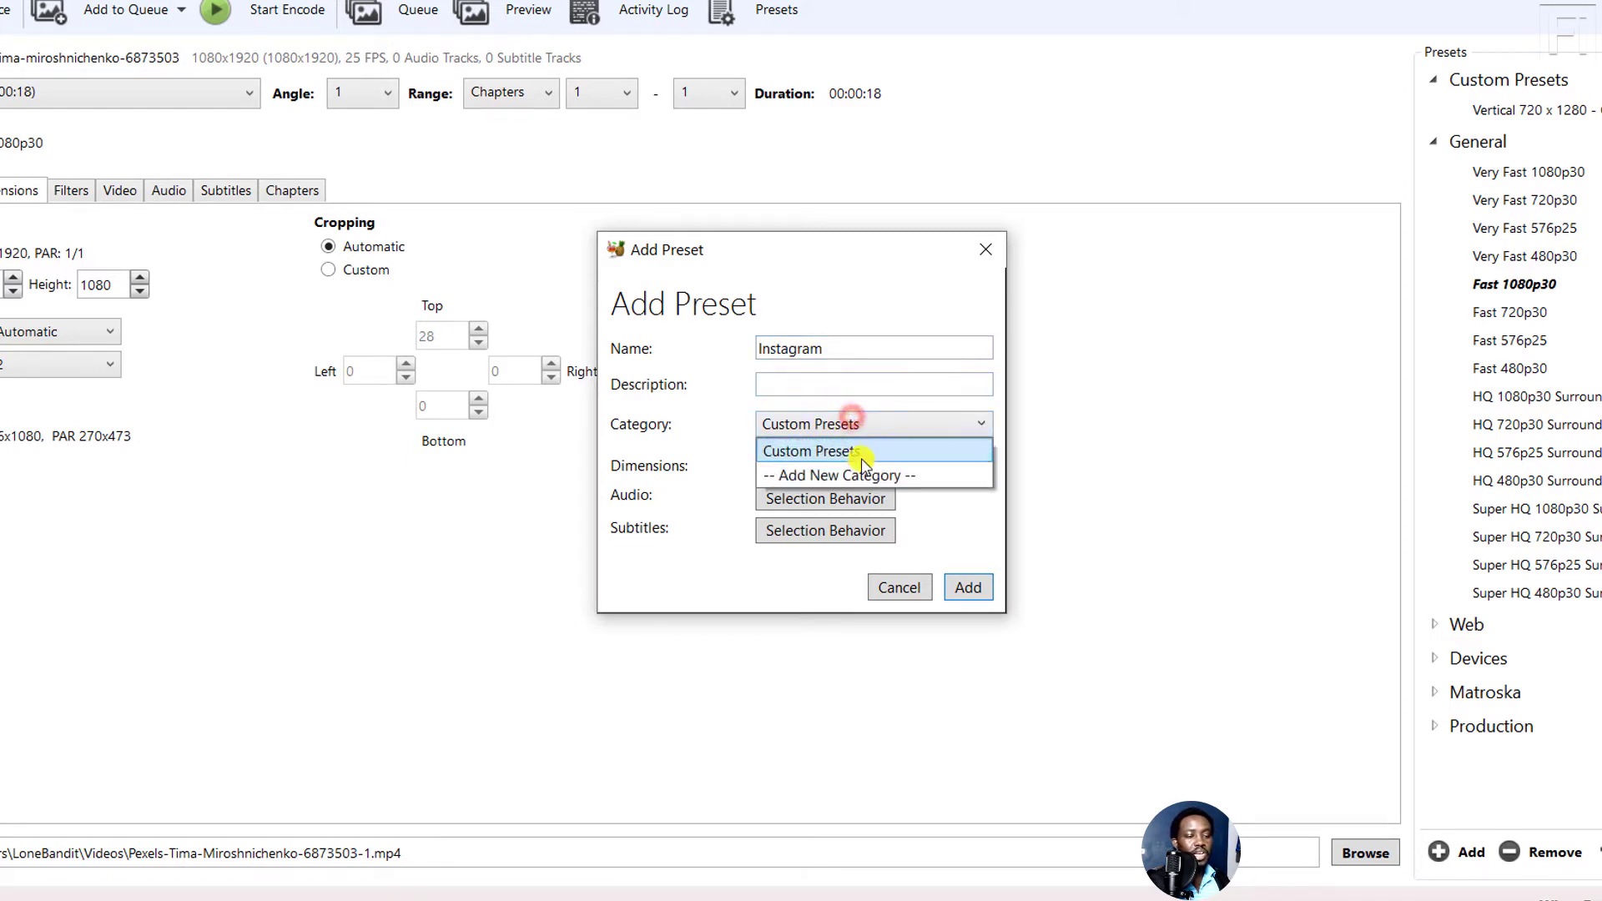
{"action": "left_click", "coordinate": [801, 457]}
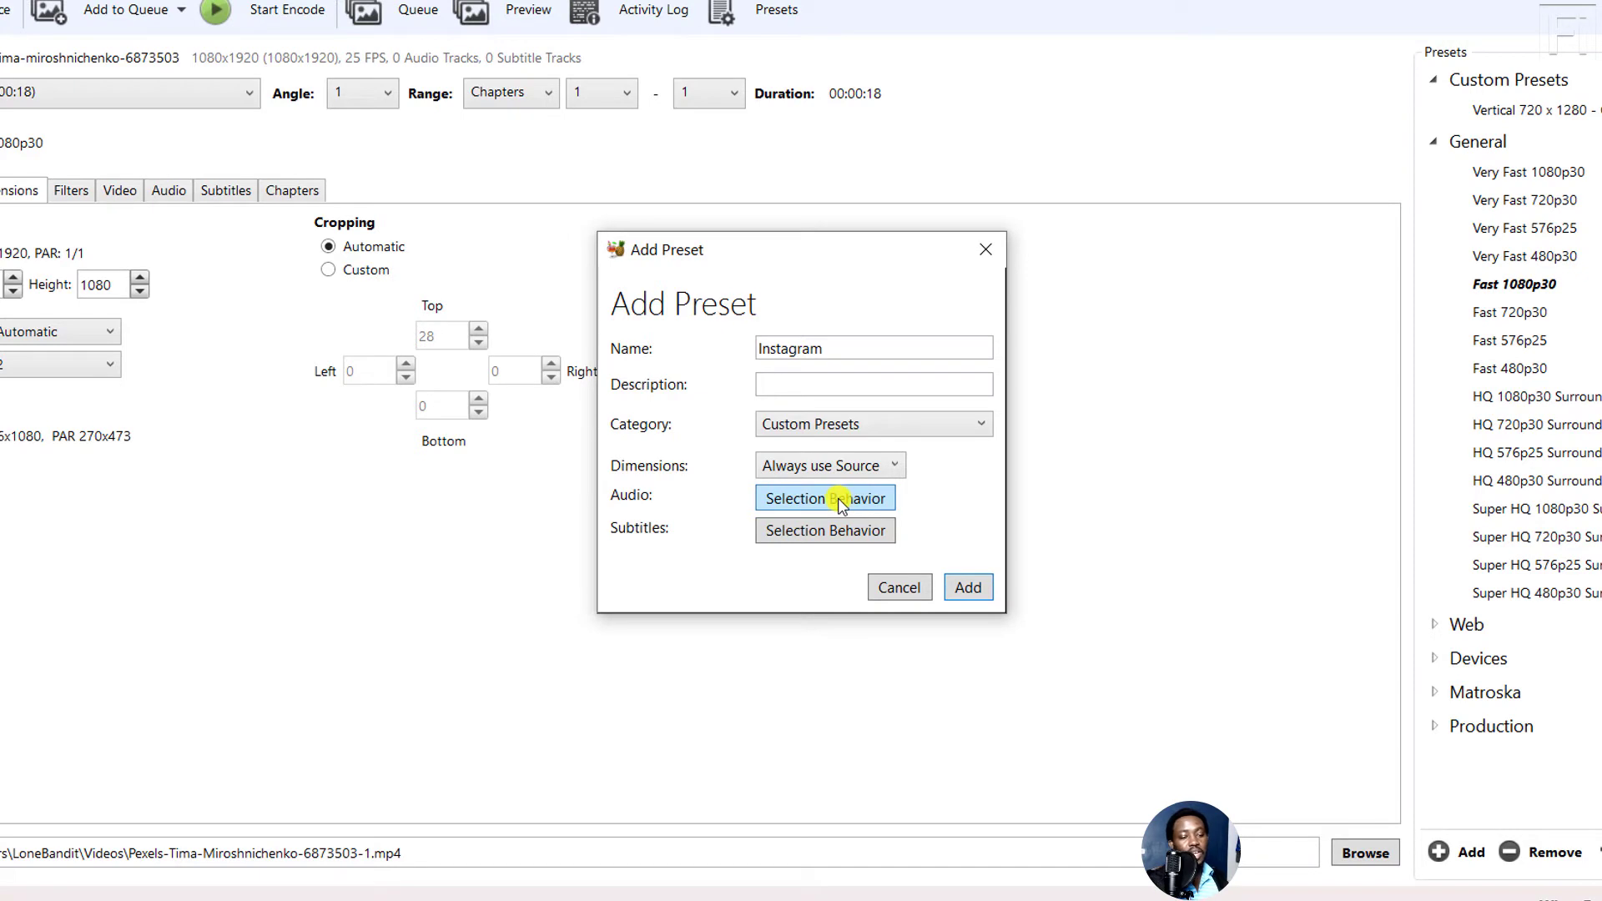
Set the preset dimensions to Custom 1080 x 1920 and bring up Audio Selection Behavior.
{"action": "left_click", "coordinate": [886, 469]}
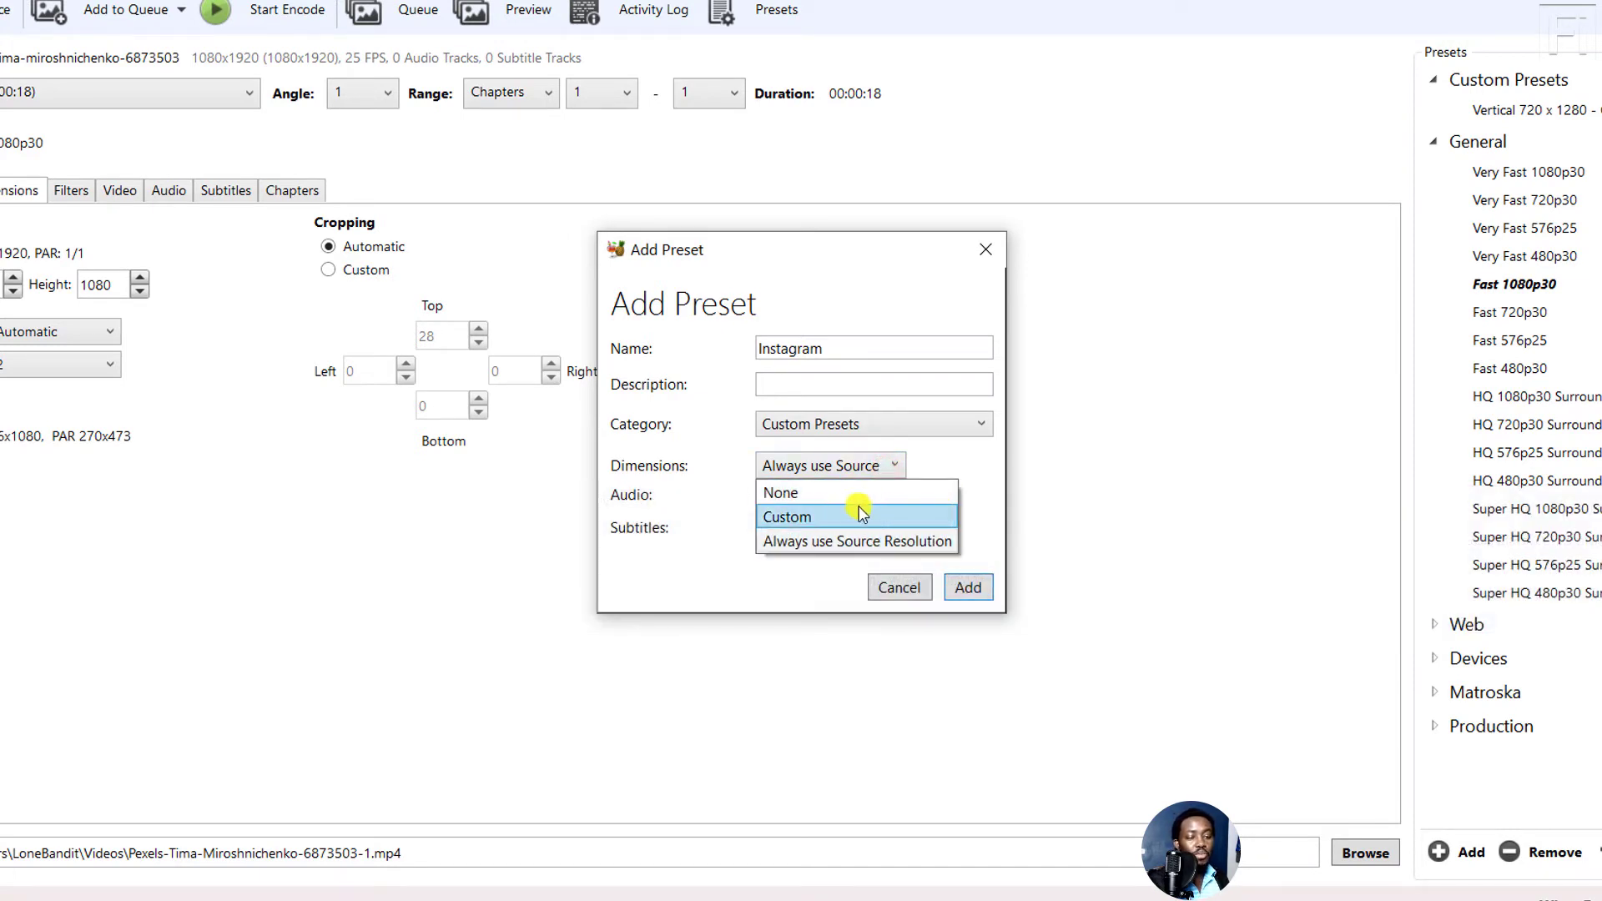
{"action": "left_click", "coordinate": [856, 515]}
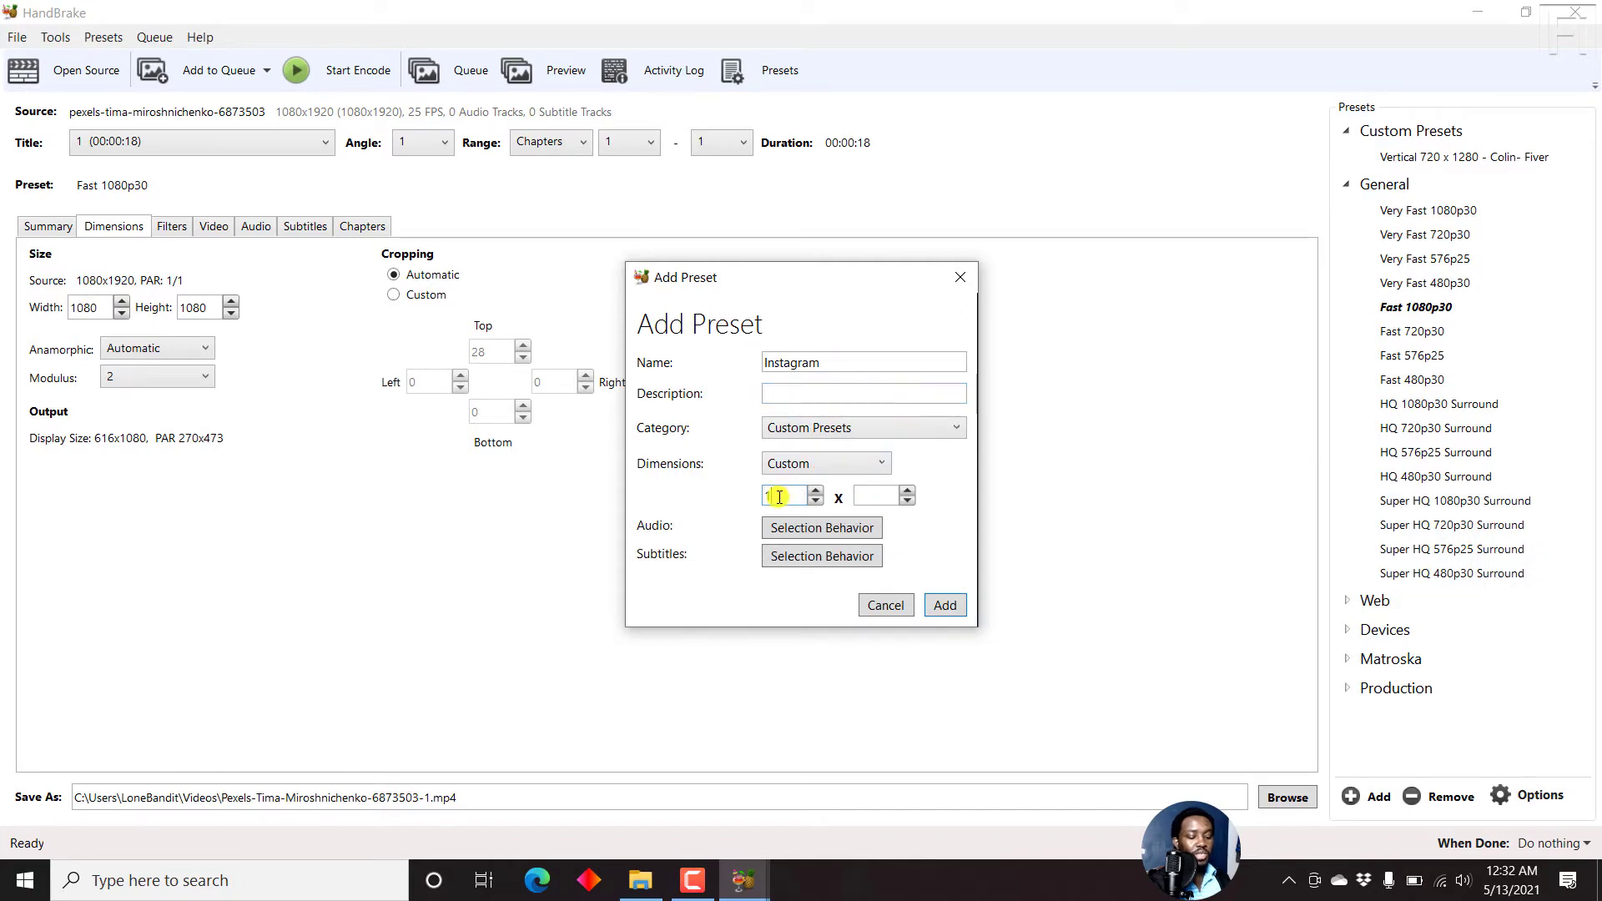
{"action": "left_click", "coordinate": [872, 497]}
{"action": "type", "text": "1920"}
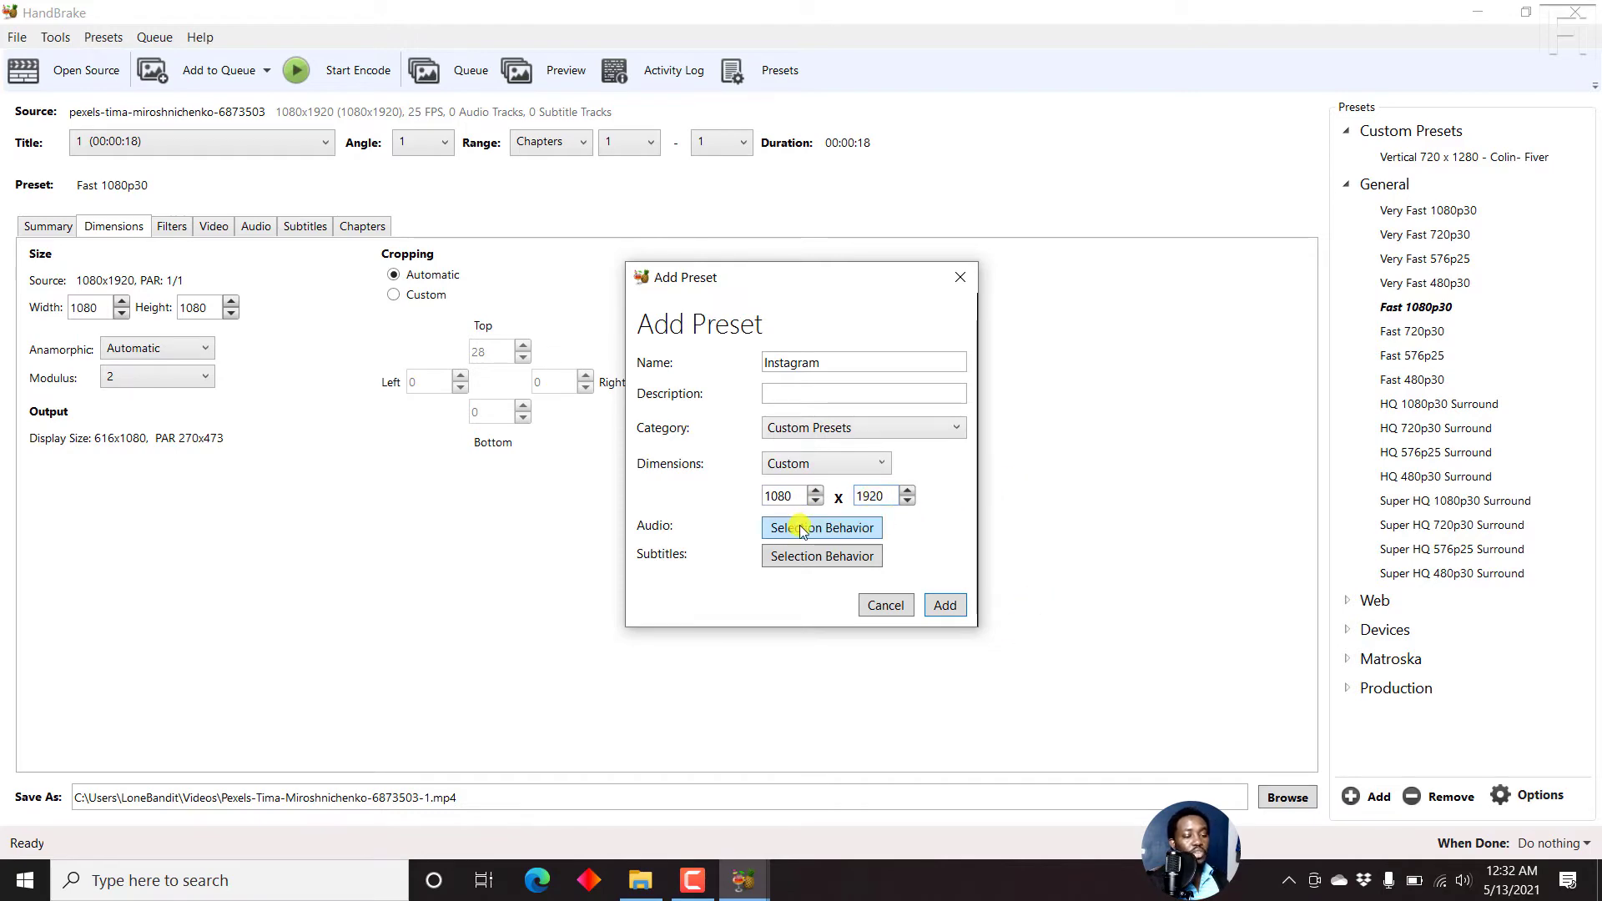
{"action": "left_click", "coordinate": [849, 530]}
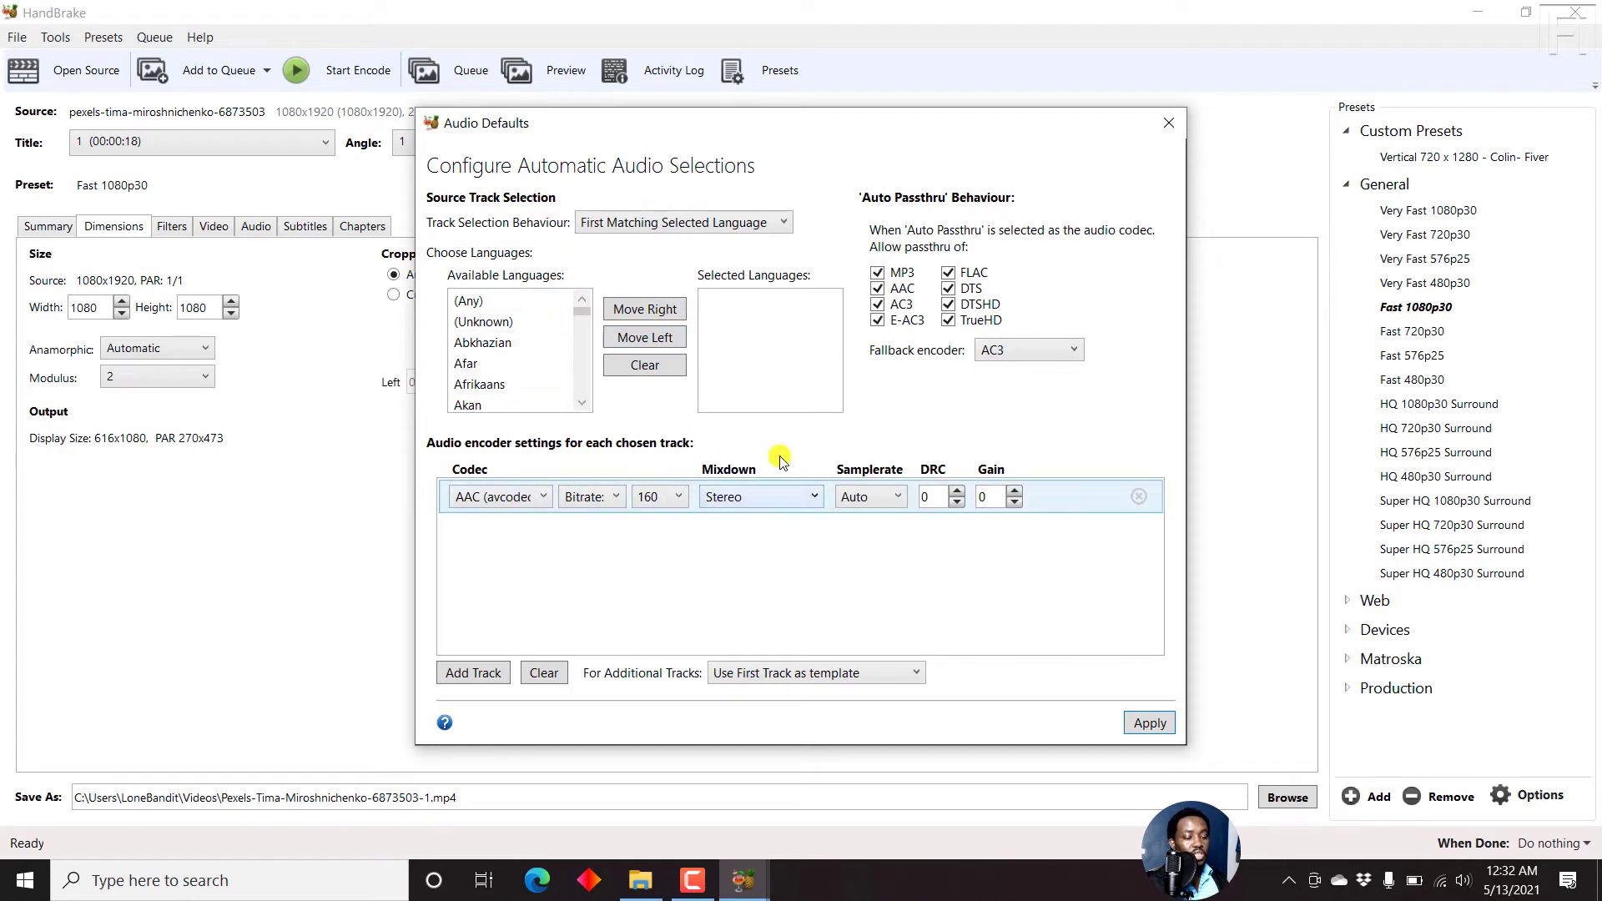
Leave Audio Defaults unchanged, keeping the first track as template for additional tracks.
{"action": "left_click", "coordinate": [493, 363]}
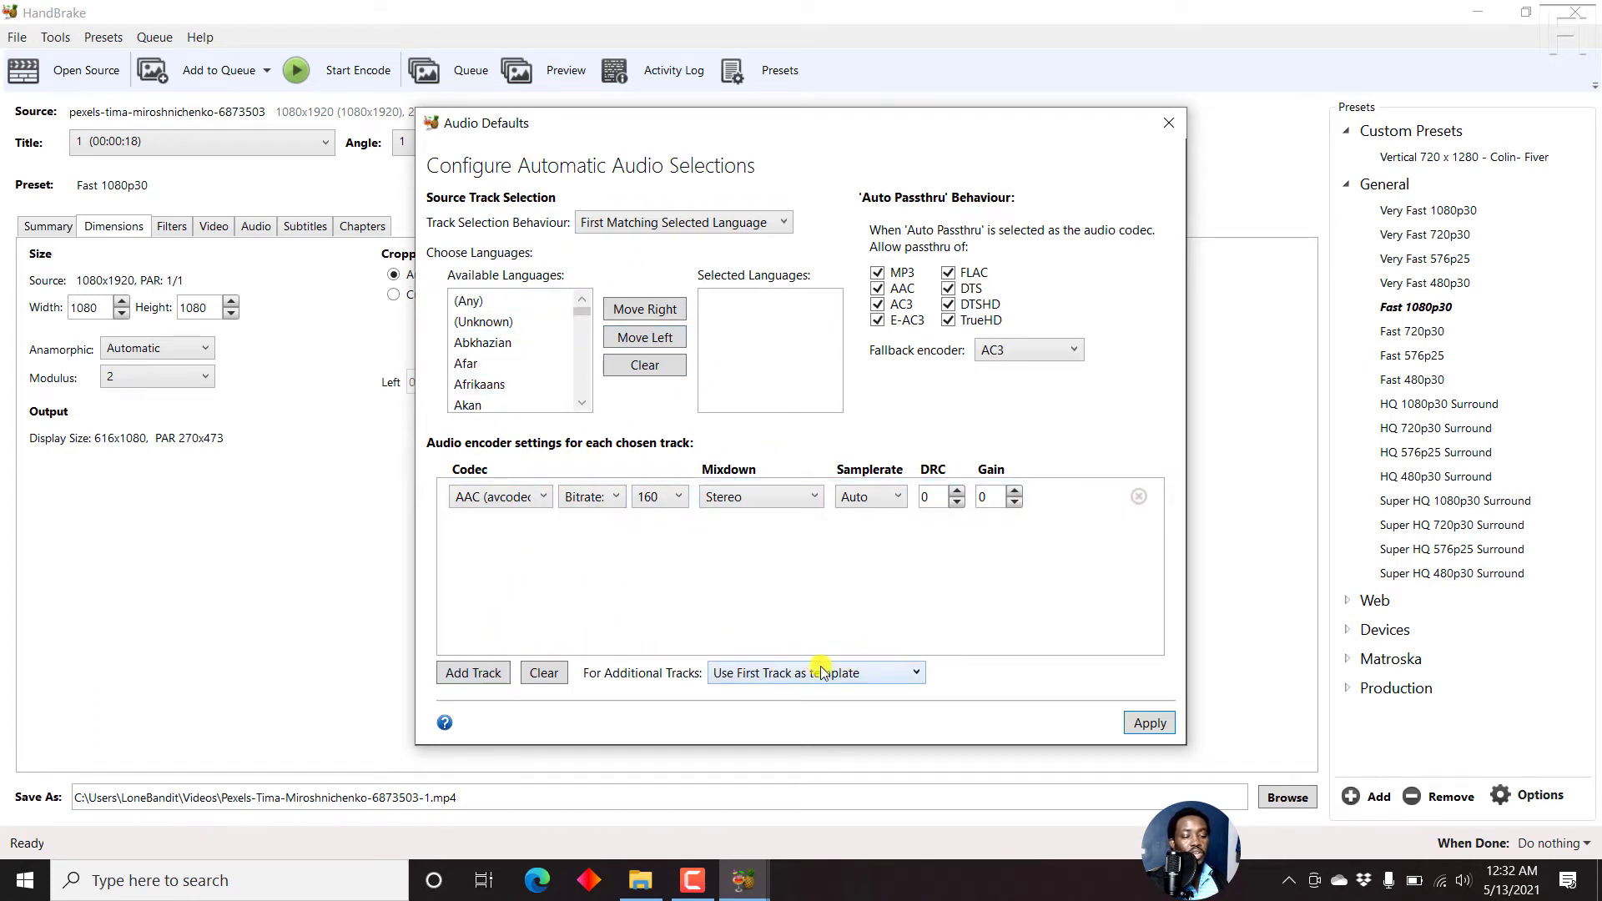
{"action": "left_click", "coordinate": [874, 672]}
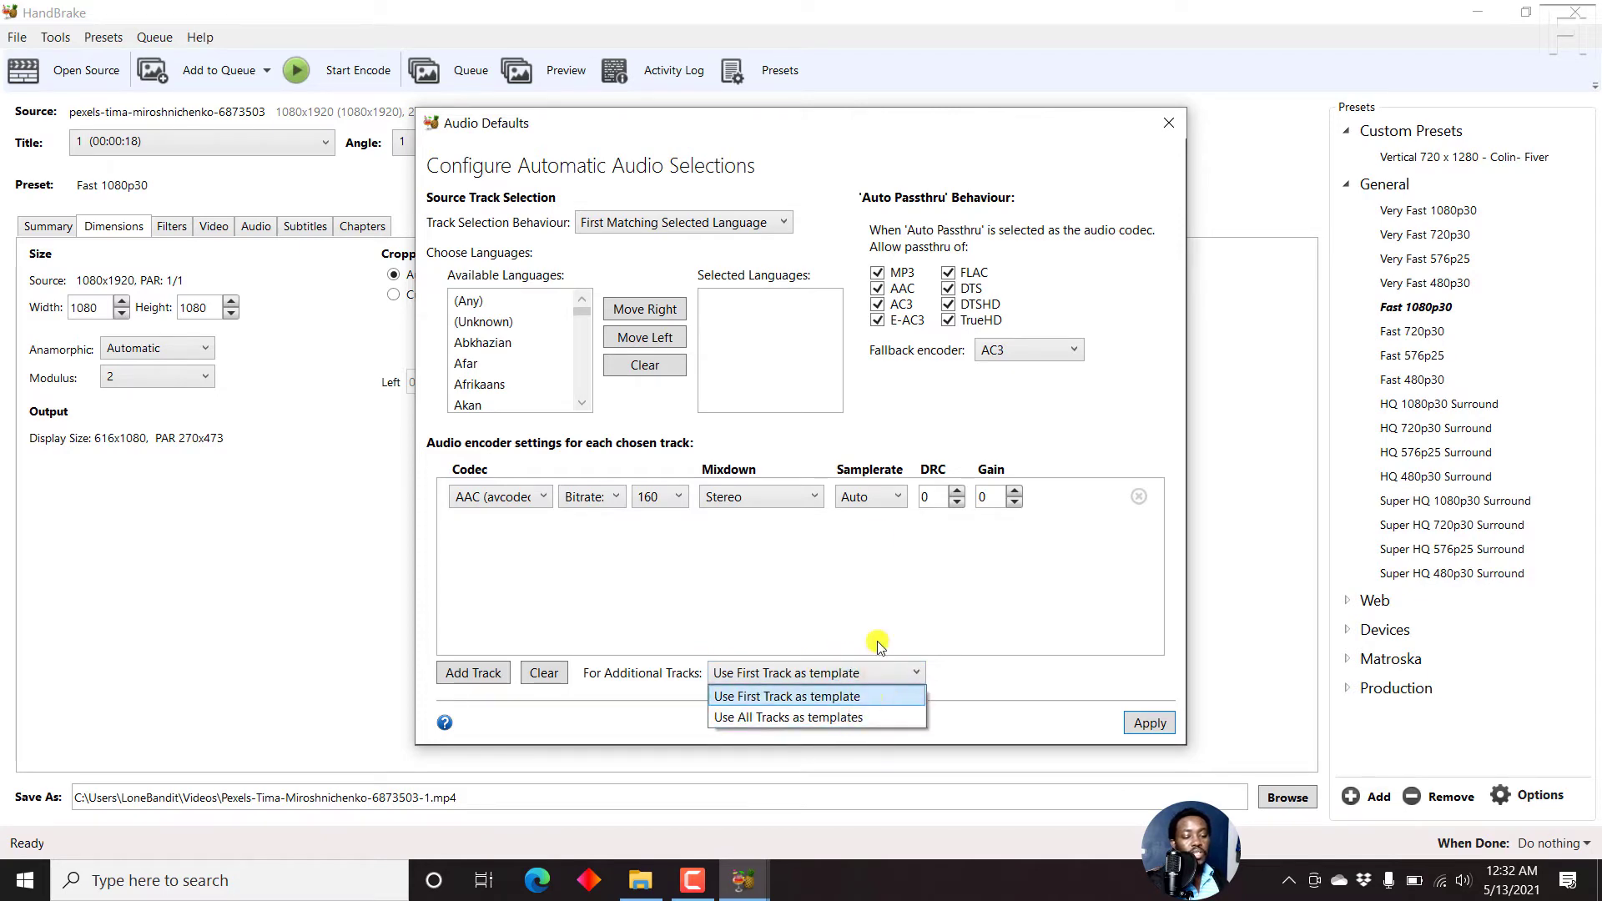
{"action": "left_click", "coordinate": [936, 591]}
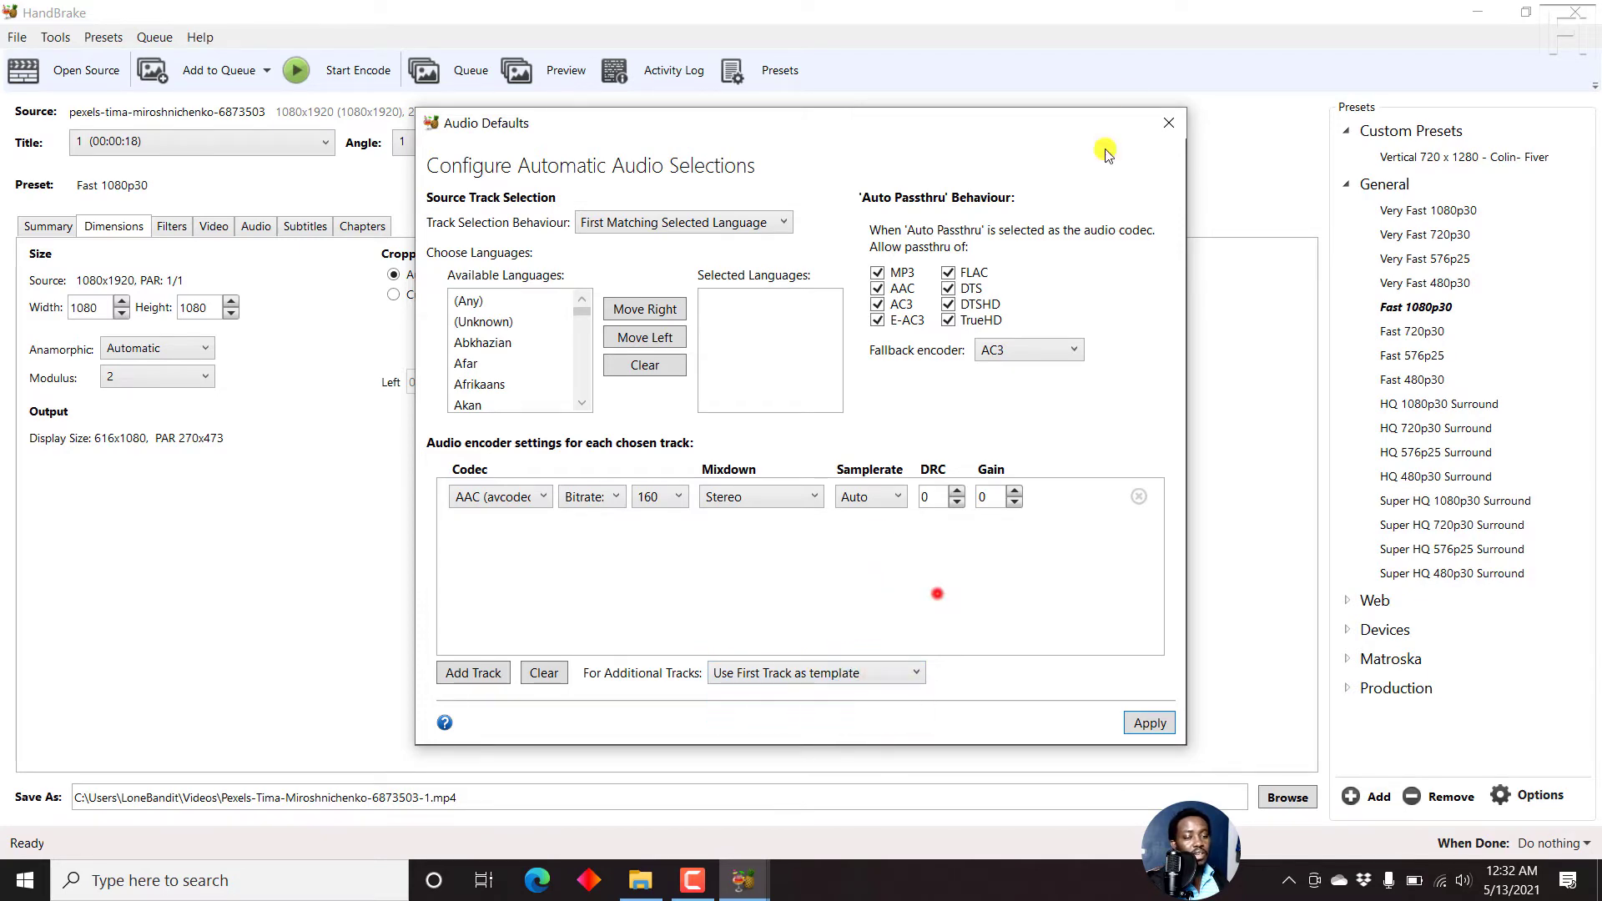
{"action": "left_click", "coordinate": [1171, 123]}
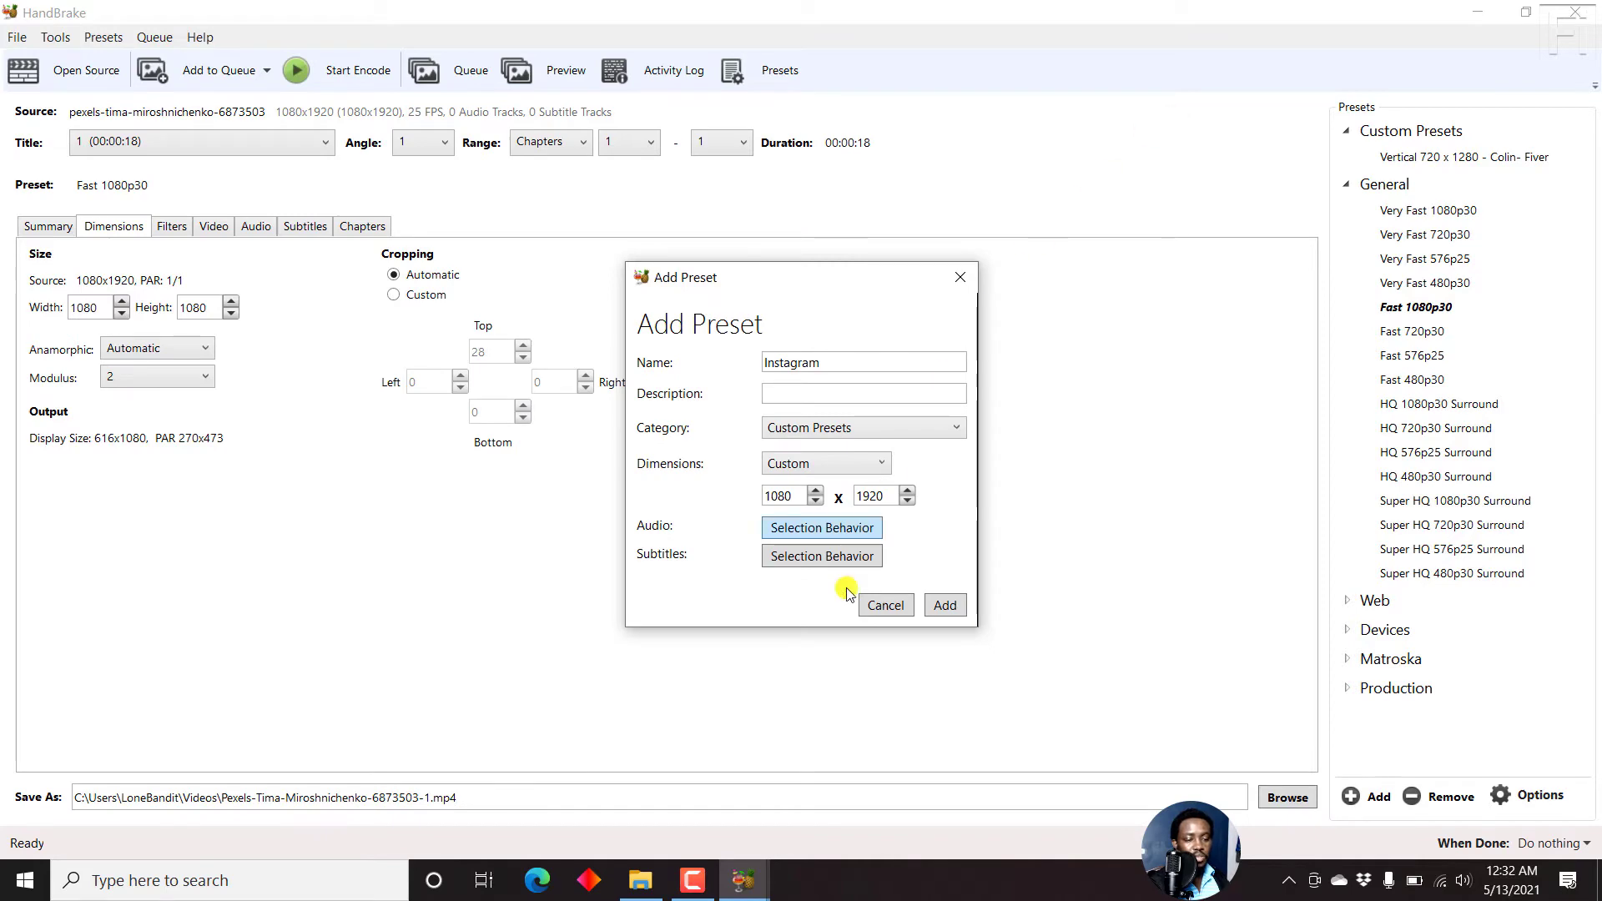
Save the Instagram preset and apply it, giving 1080x1892 output for the clip.
{"action": "left_click", "coordinate": [946, 605]}
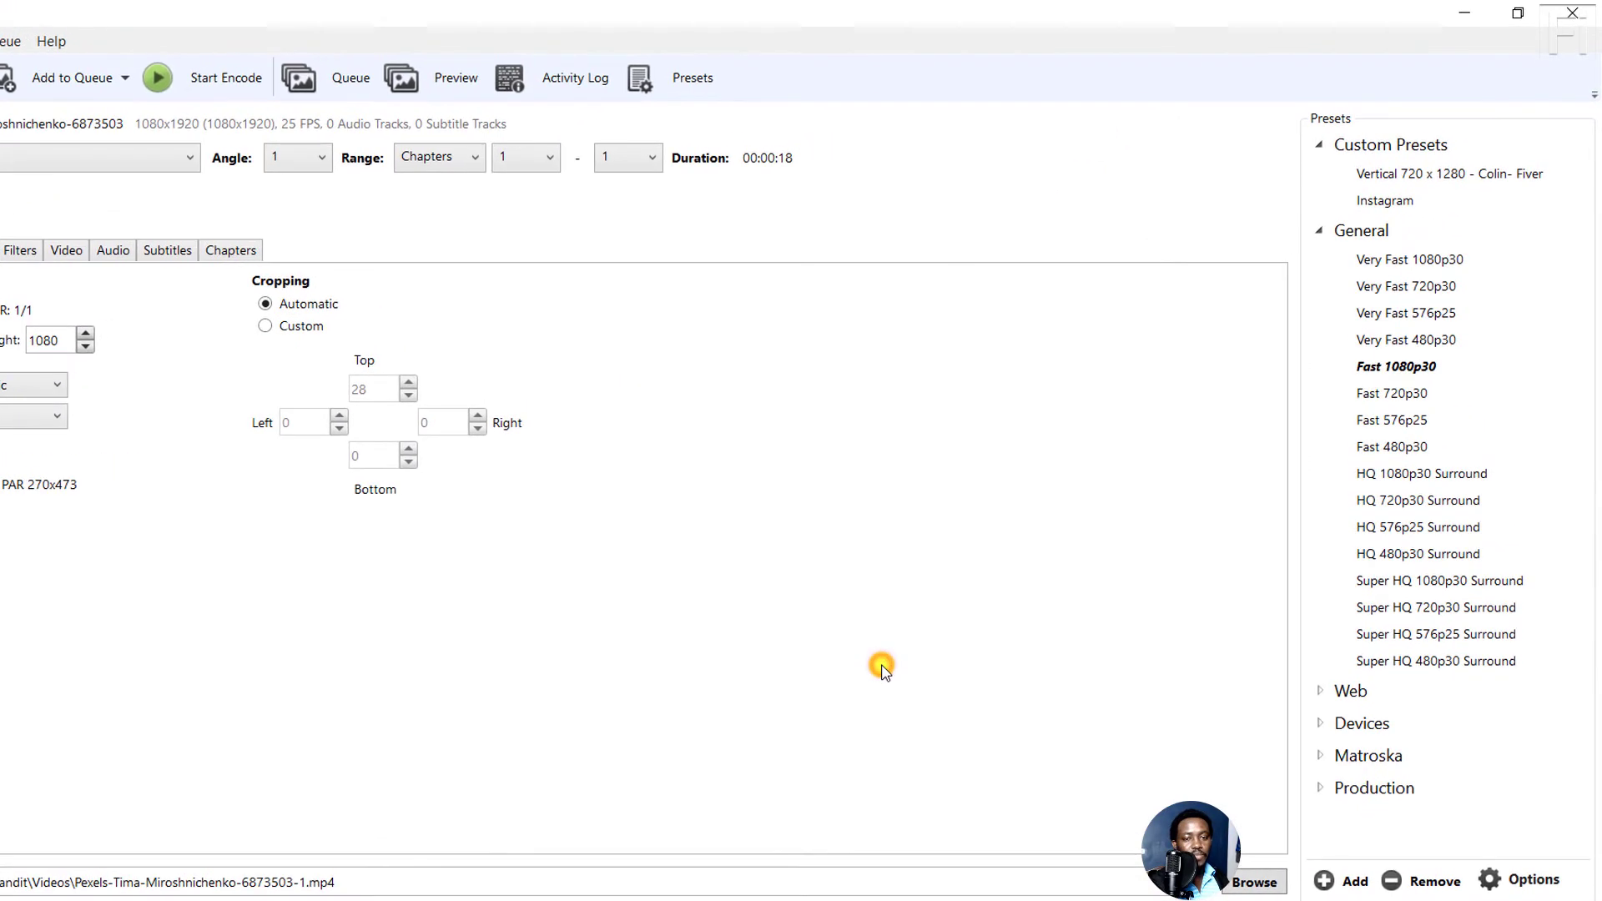
{"action": "left_click", "coordinate": [1389, 204]}
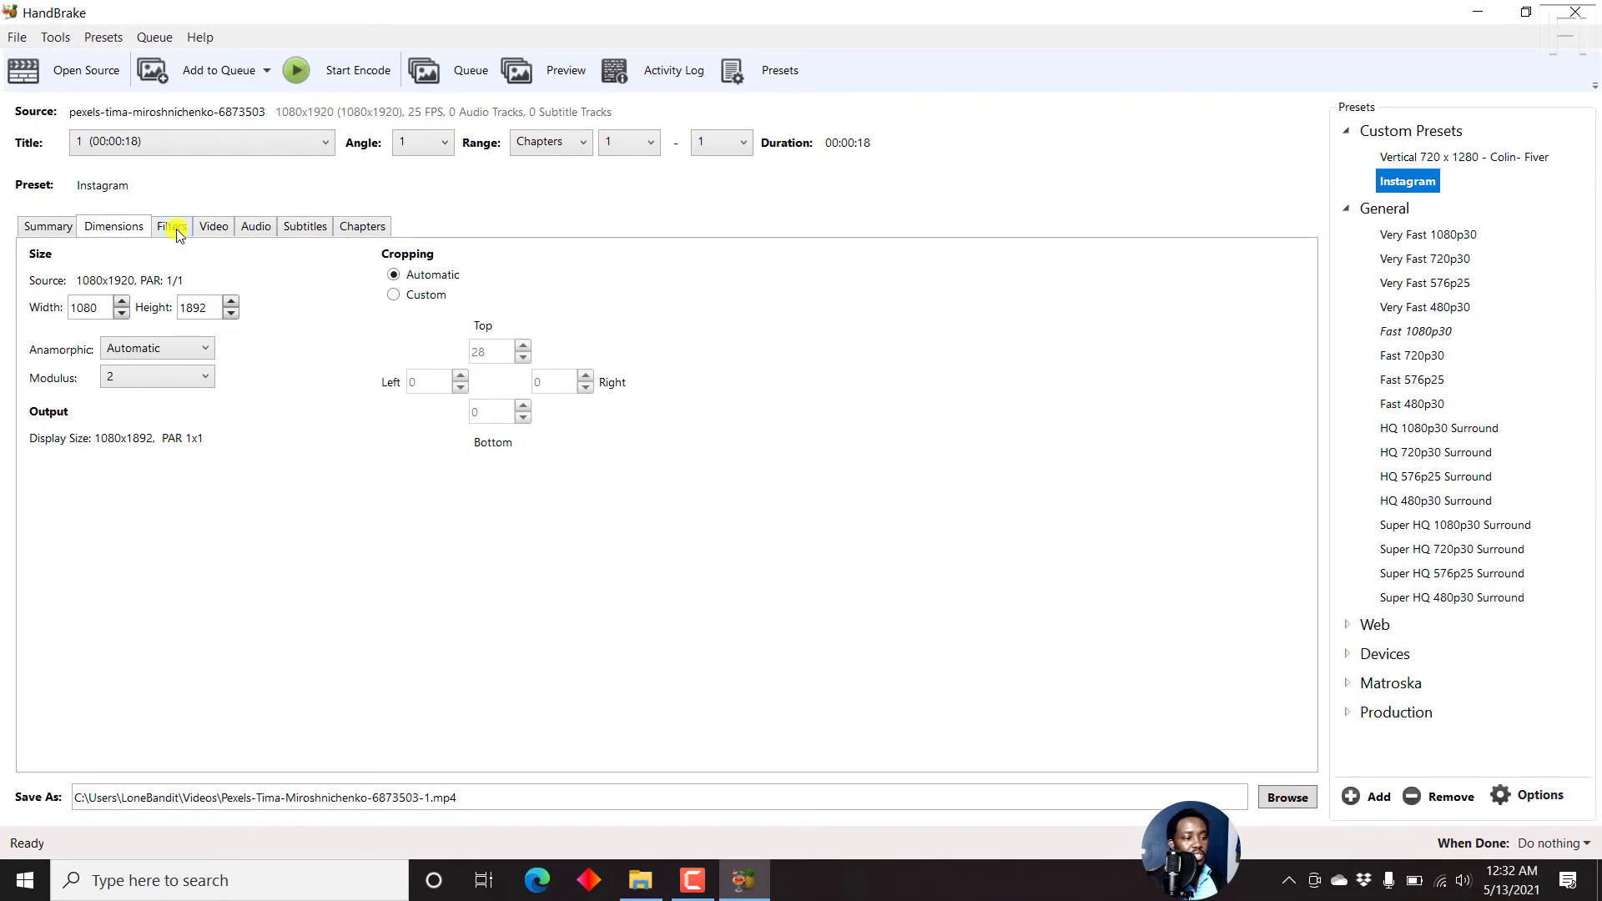
Select the Instagram preset and set the video constant quality to 24.5 RF.
{"action": "left_click", "coordinate": [173, 228]}
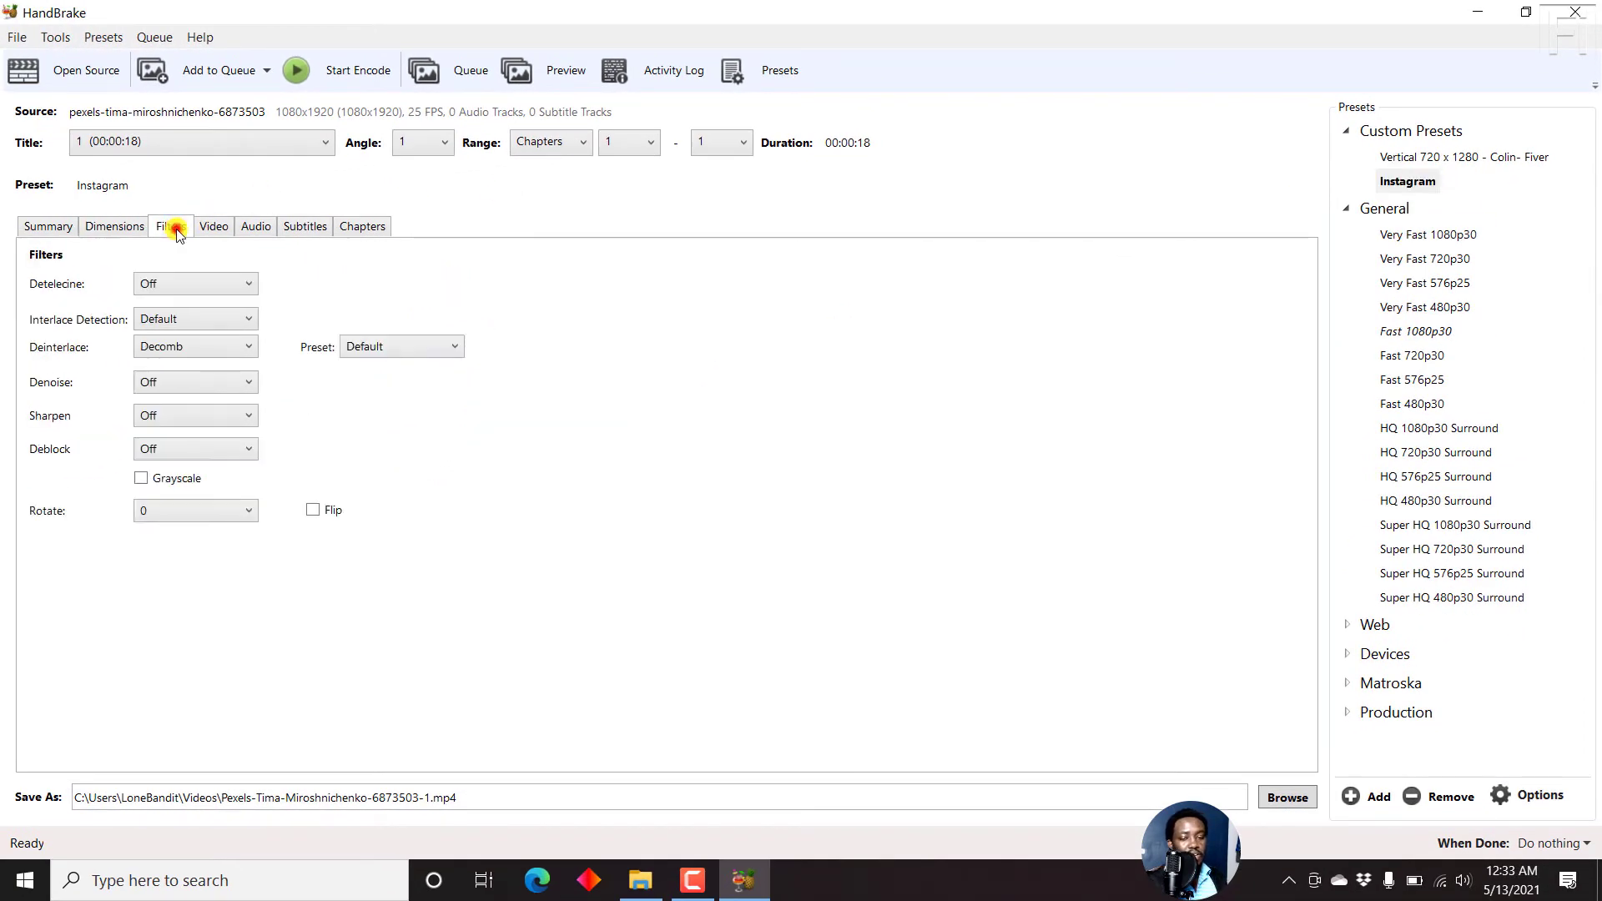
{"action": "left_click", "coordinate": [230, 227]}
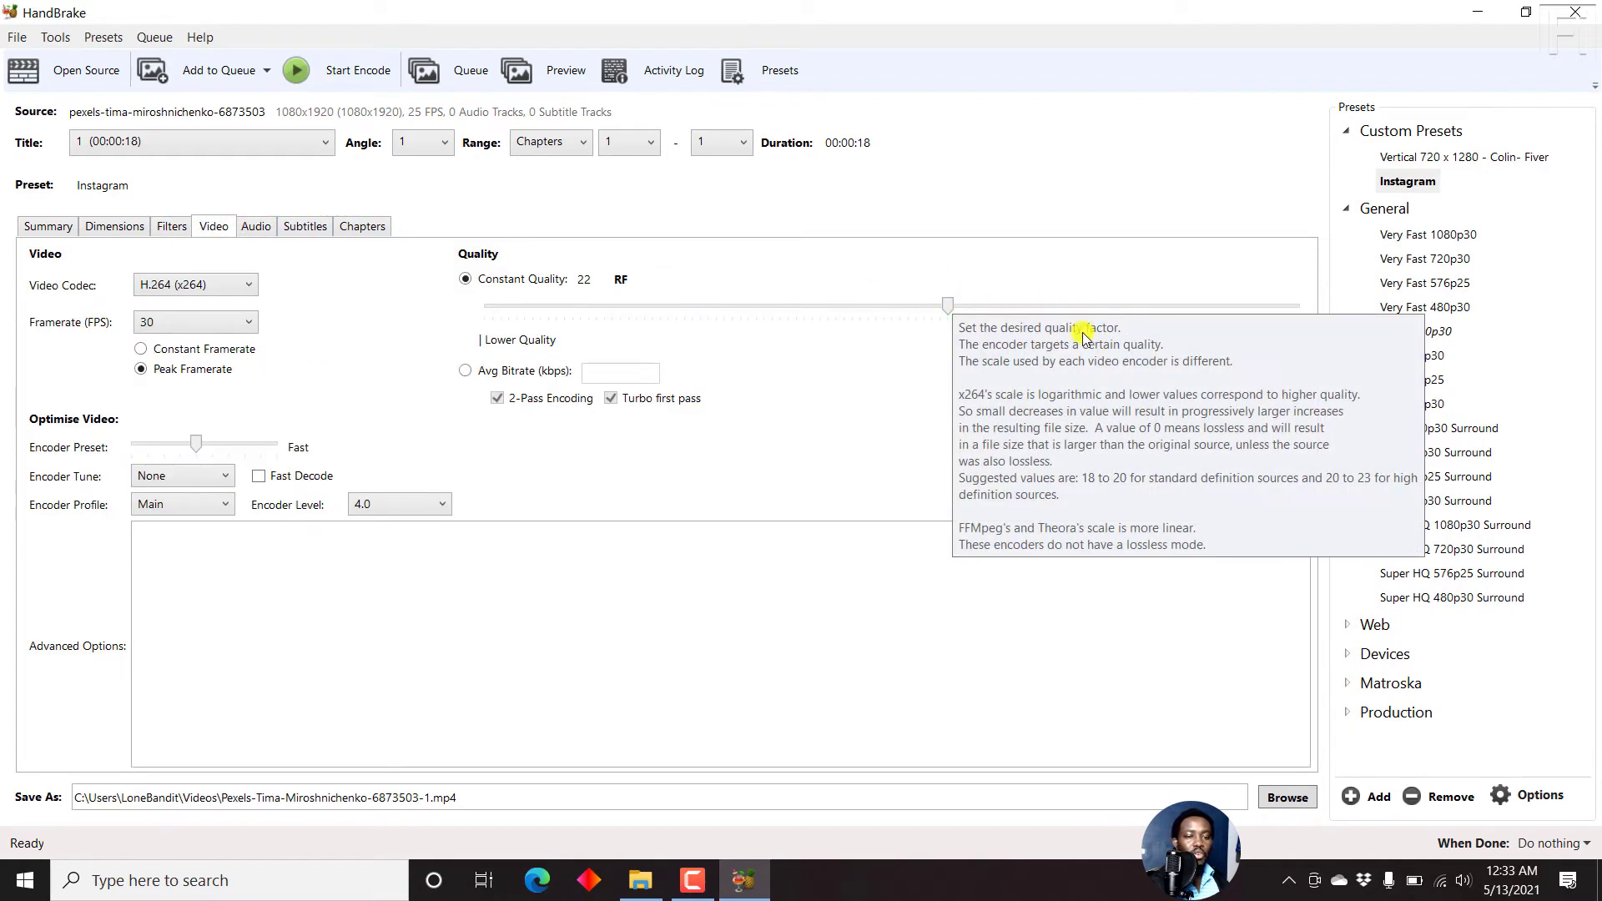
{"action": "left_click", "coordinate": [1402, 182]}
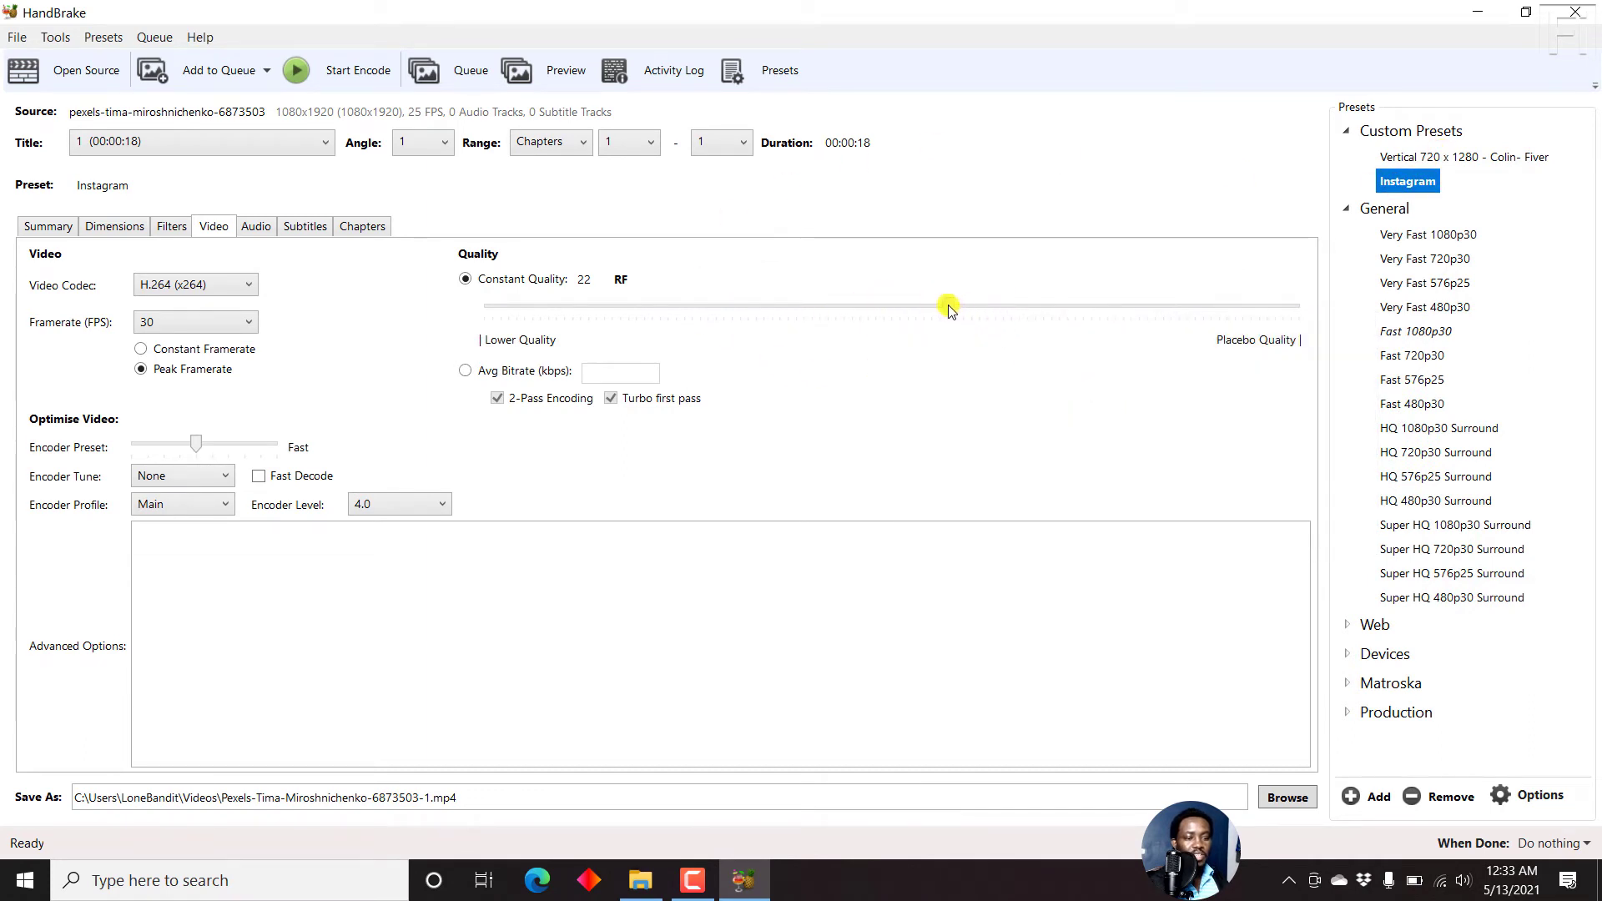
{"action": "left_click_drag", "start_coordinate": [947, 306], "coordinate": [908, 309]}
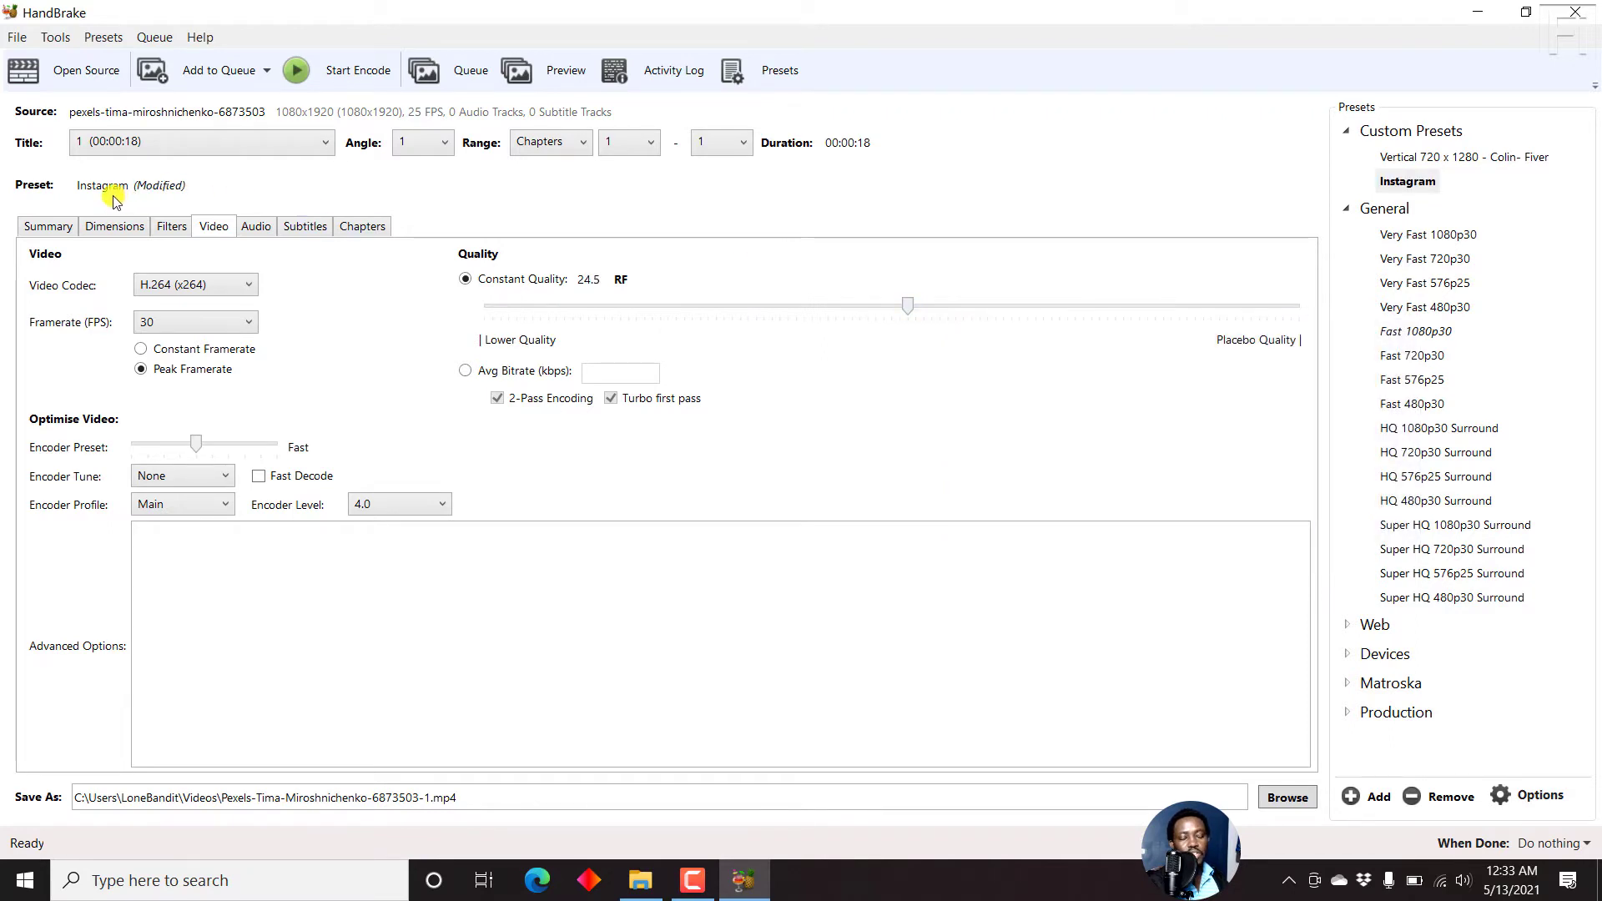
Update the selected Instagram preset with the current settings and confirm.
{"action": "right_click", "coordinate": [1410, 188]}
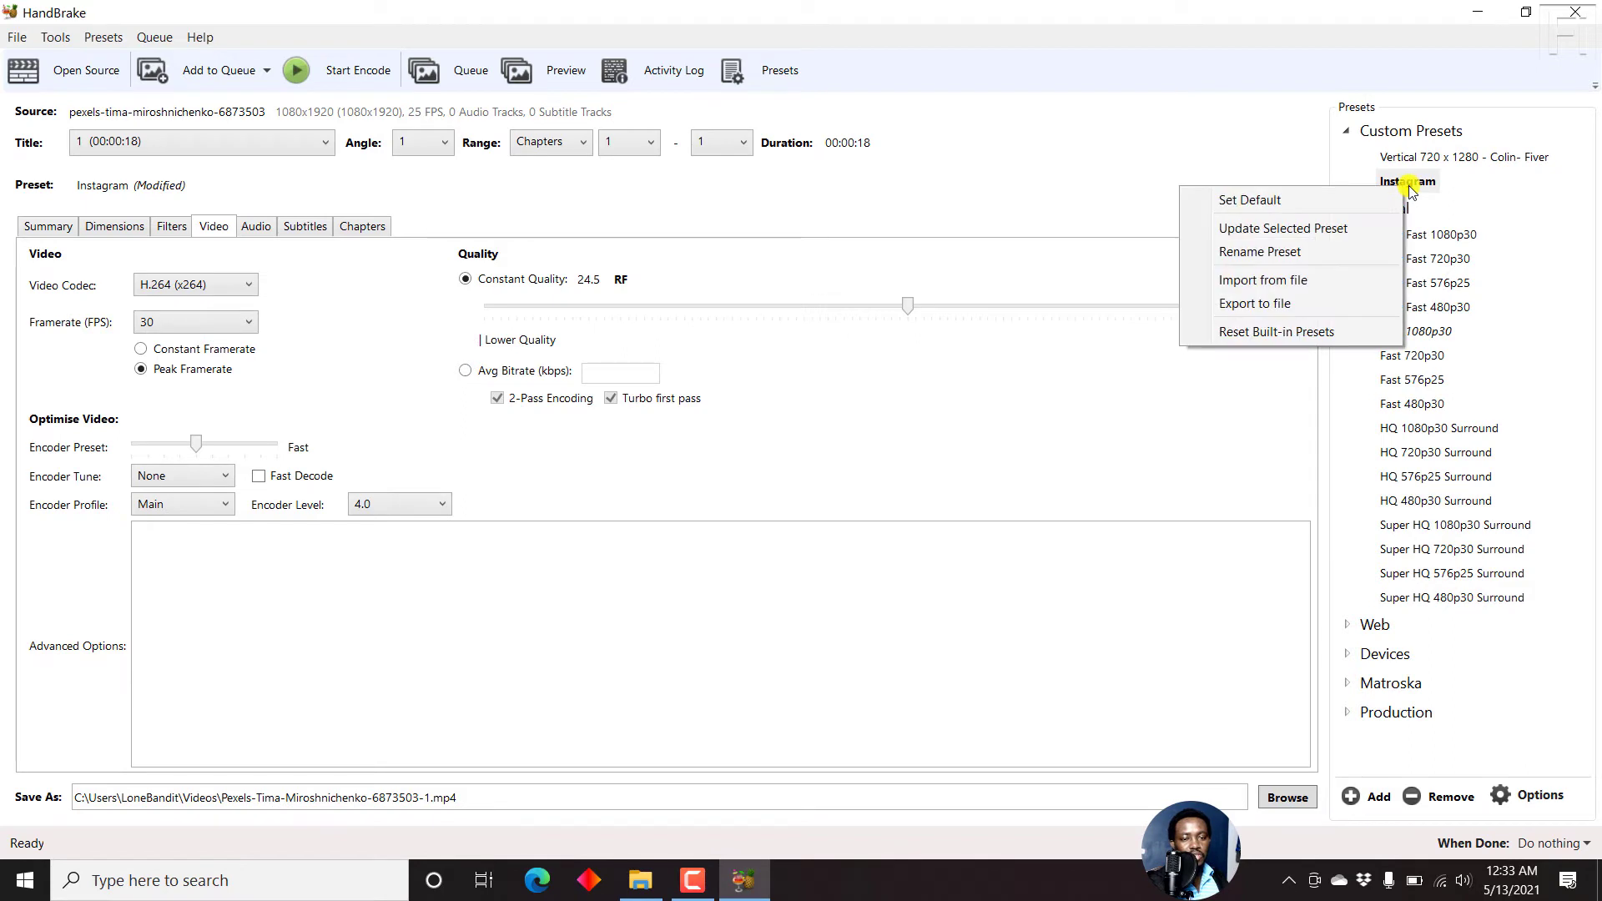
{"action": "left_click", "coordinate": [1275, 231]}
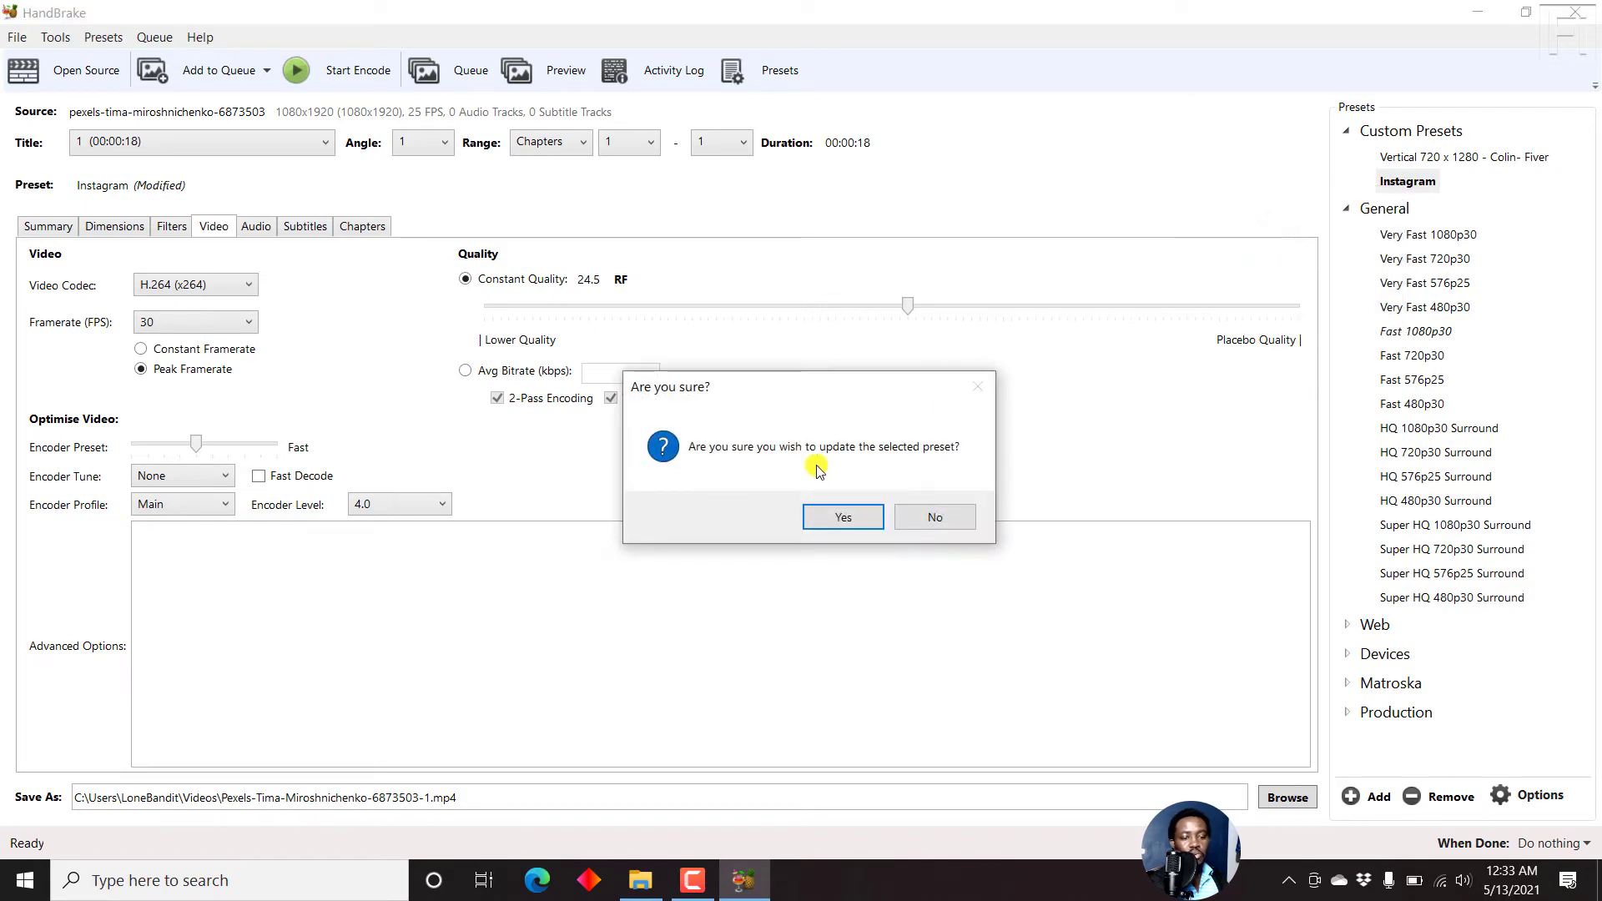
{"action": "left_click", "coordinate": [842, 517]}
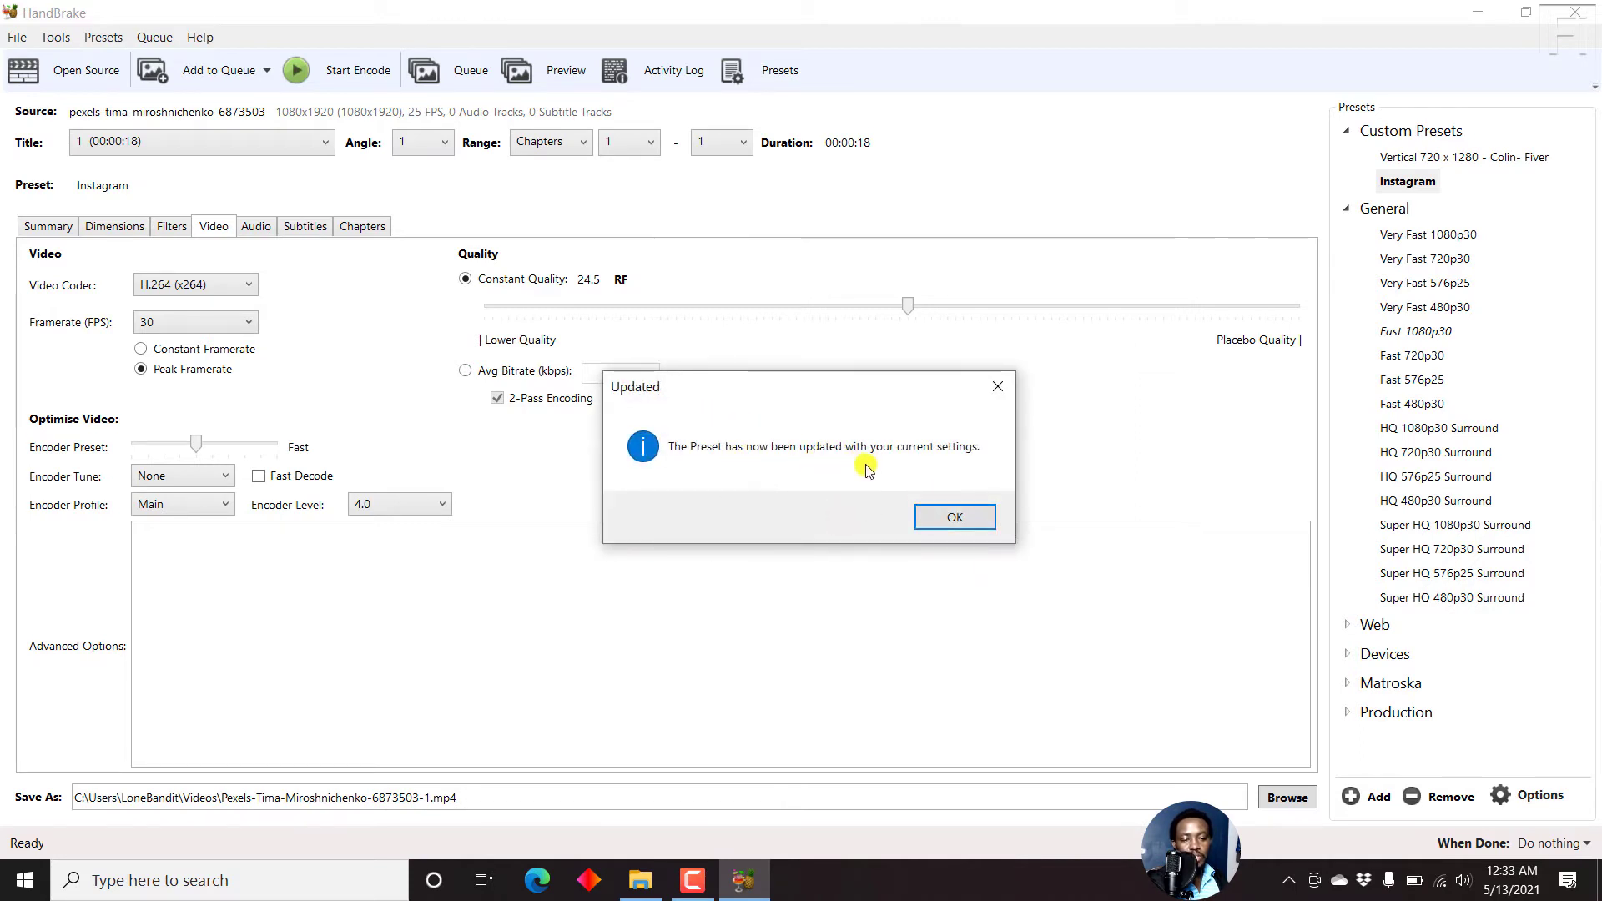
{"action": "left_click", "coordinate": [955, 516]}
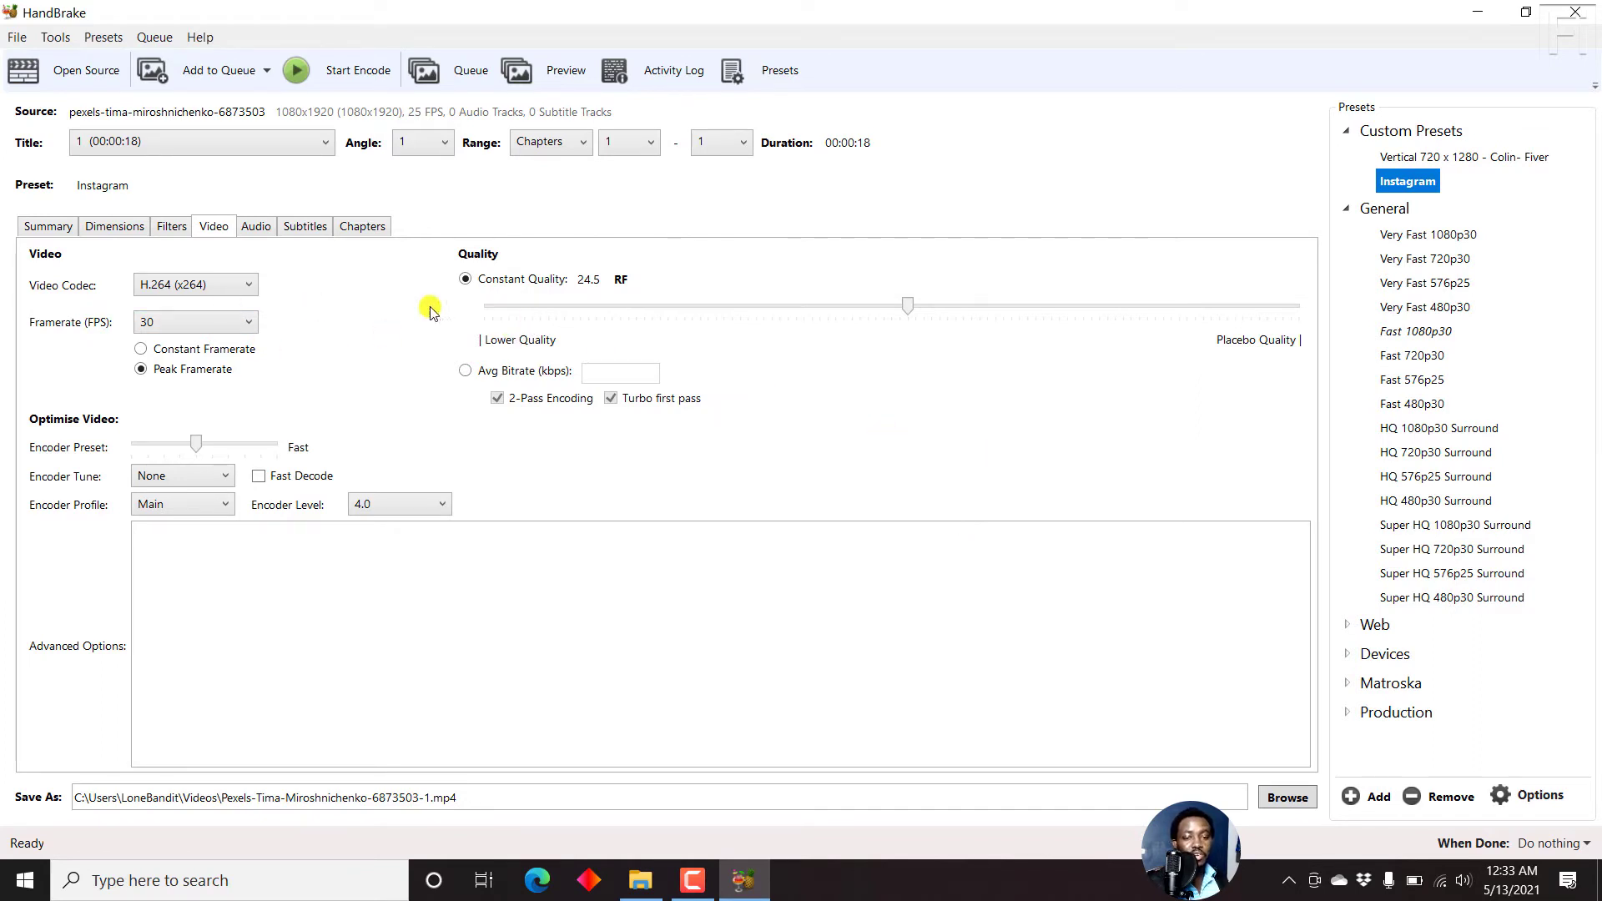
Check the Filters, Video, Audio, Subtitles and Chapters settings, ending on the Summary preview.
{"action": "left_click", "coordinate": [232, 222]}
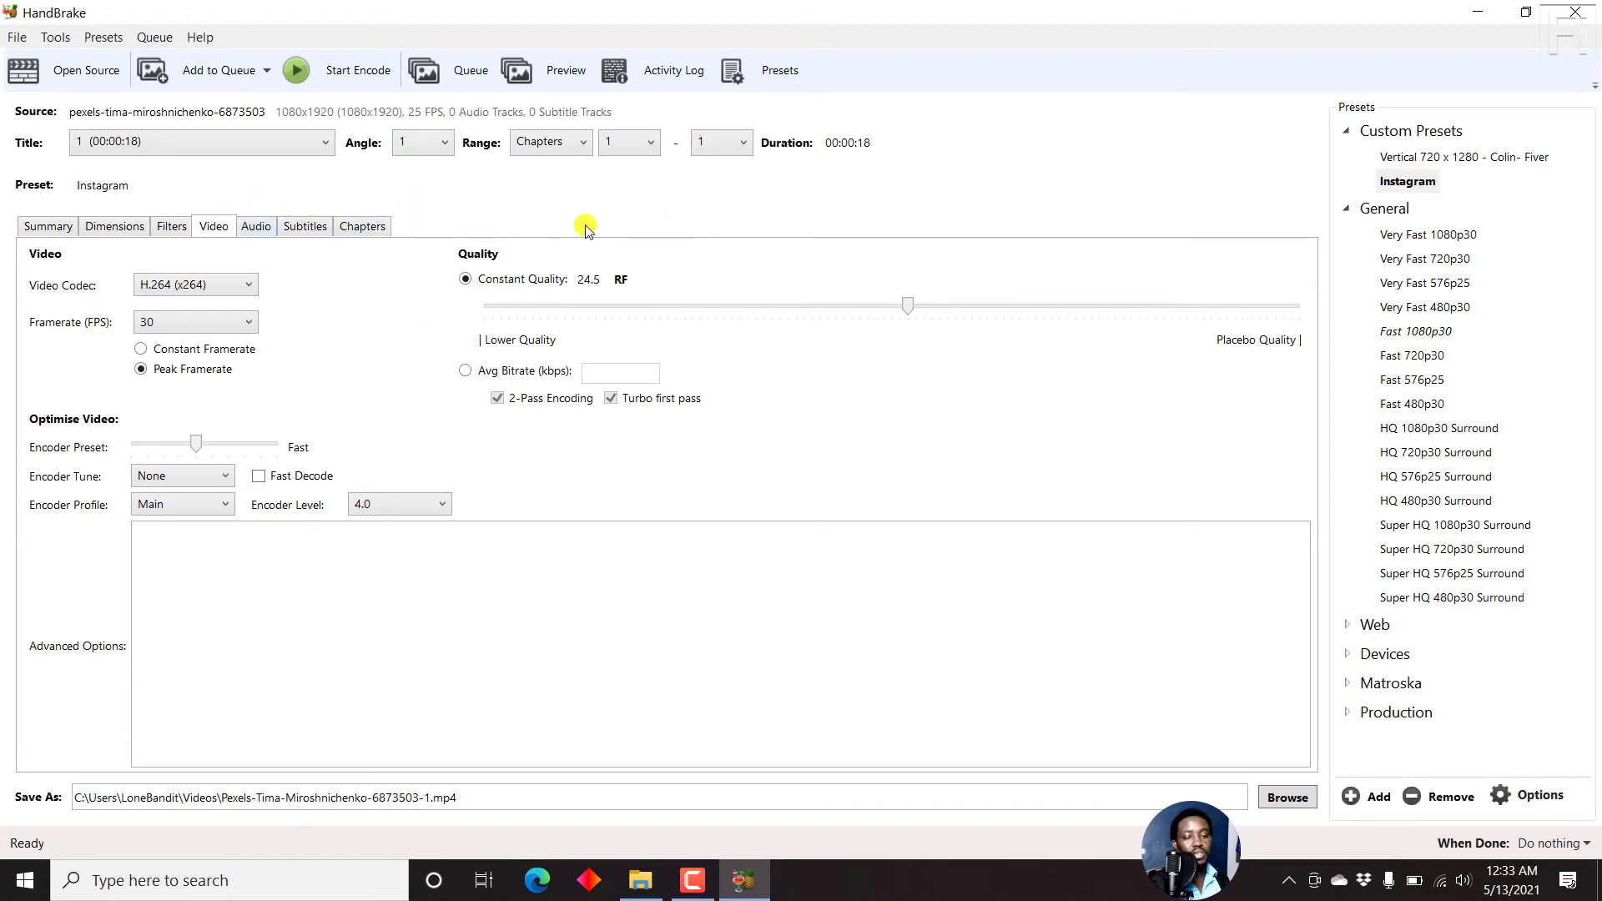
{"action": "left_click", "coordinate": [174, 227]}
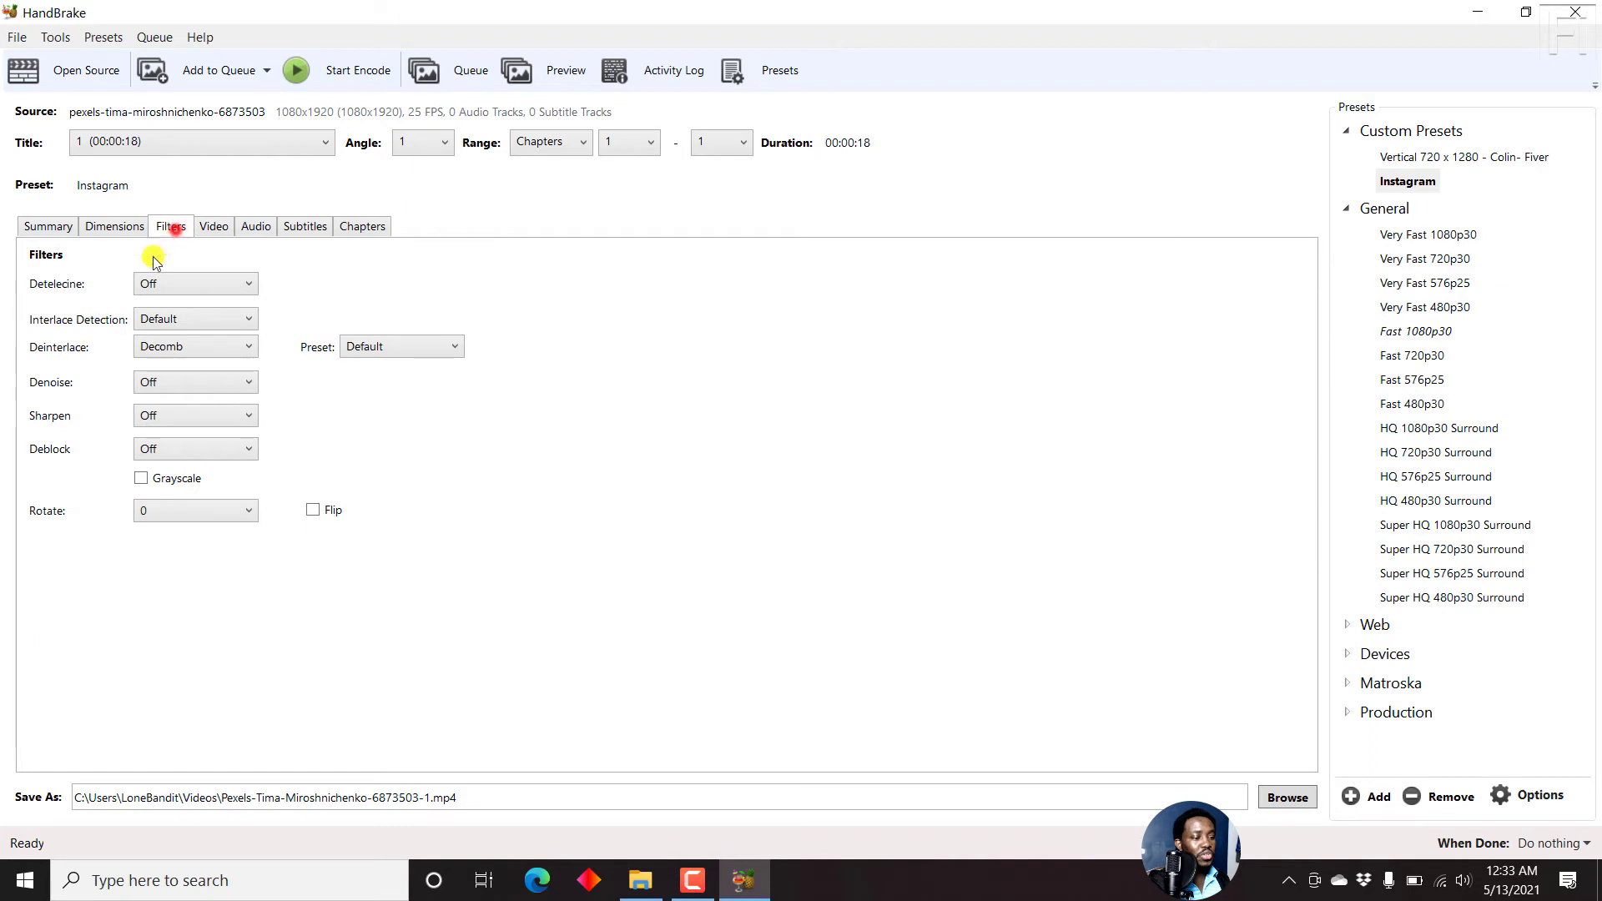
{"action": "left_click", "coordinate": [234, 226]}
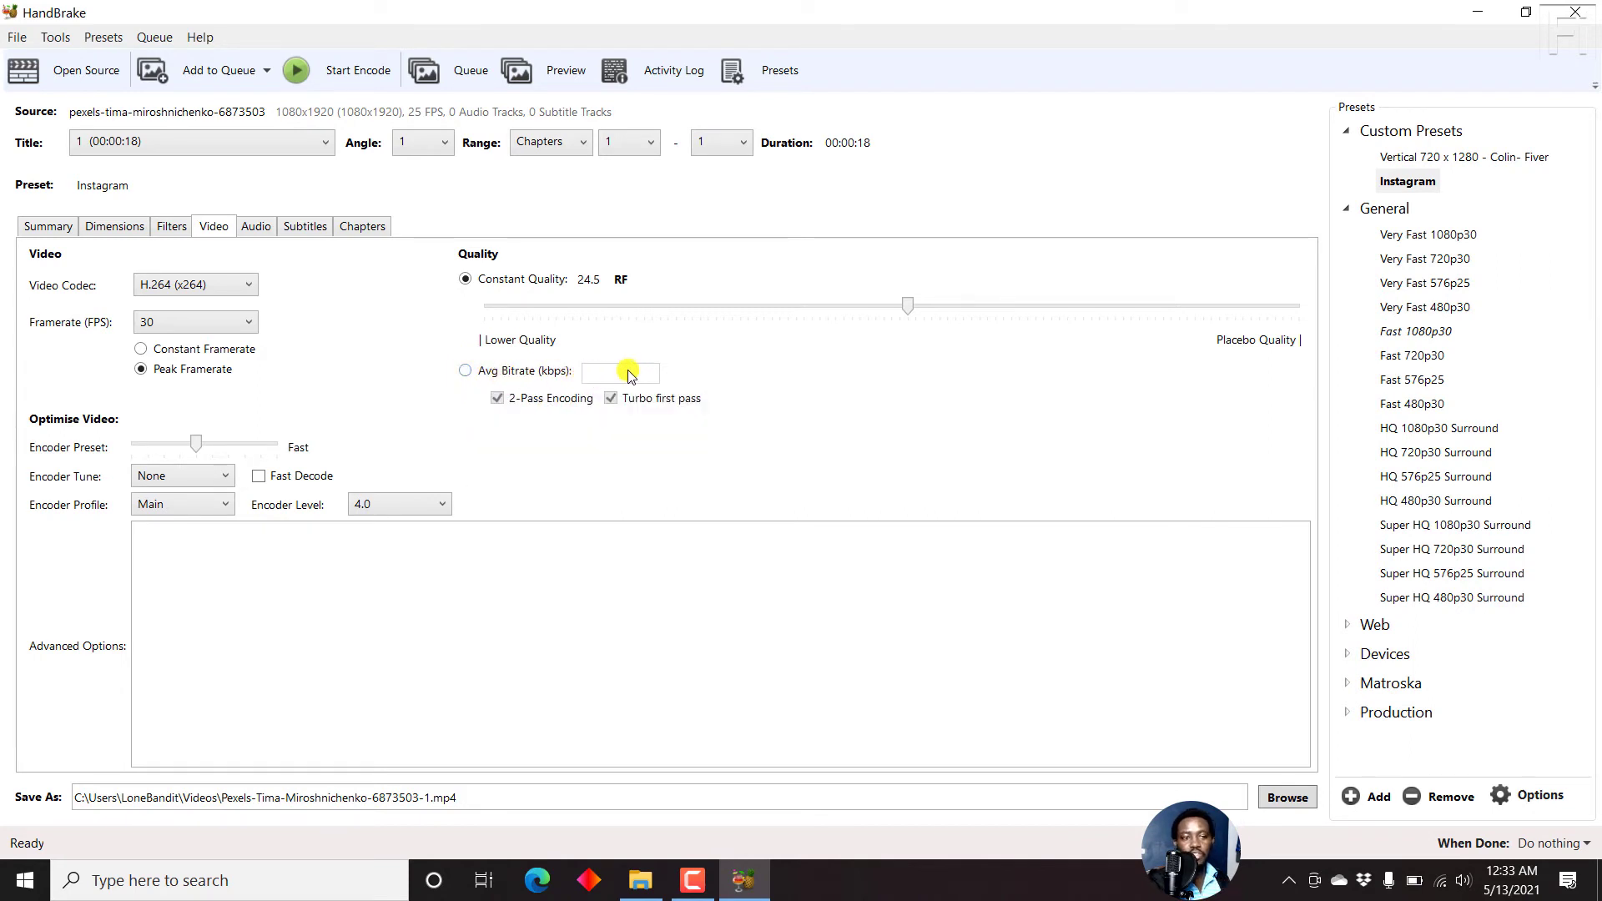
{"action": "left_click", "coordinate": [256, 226]}
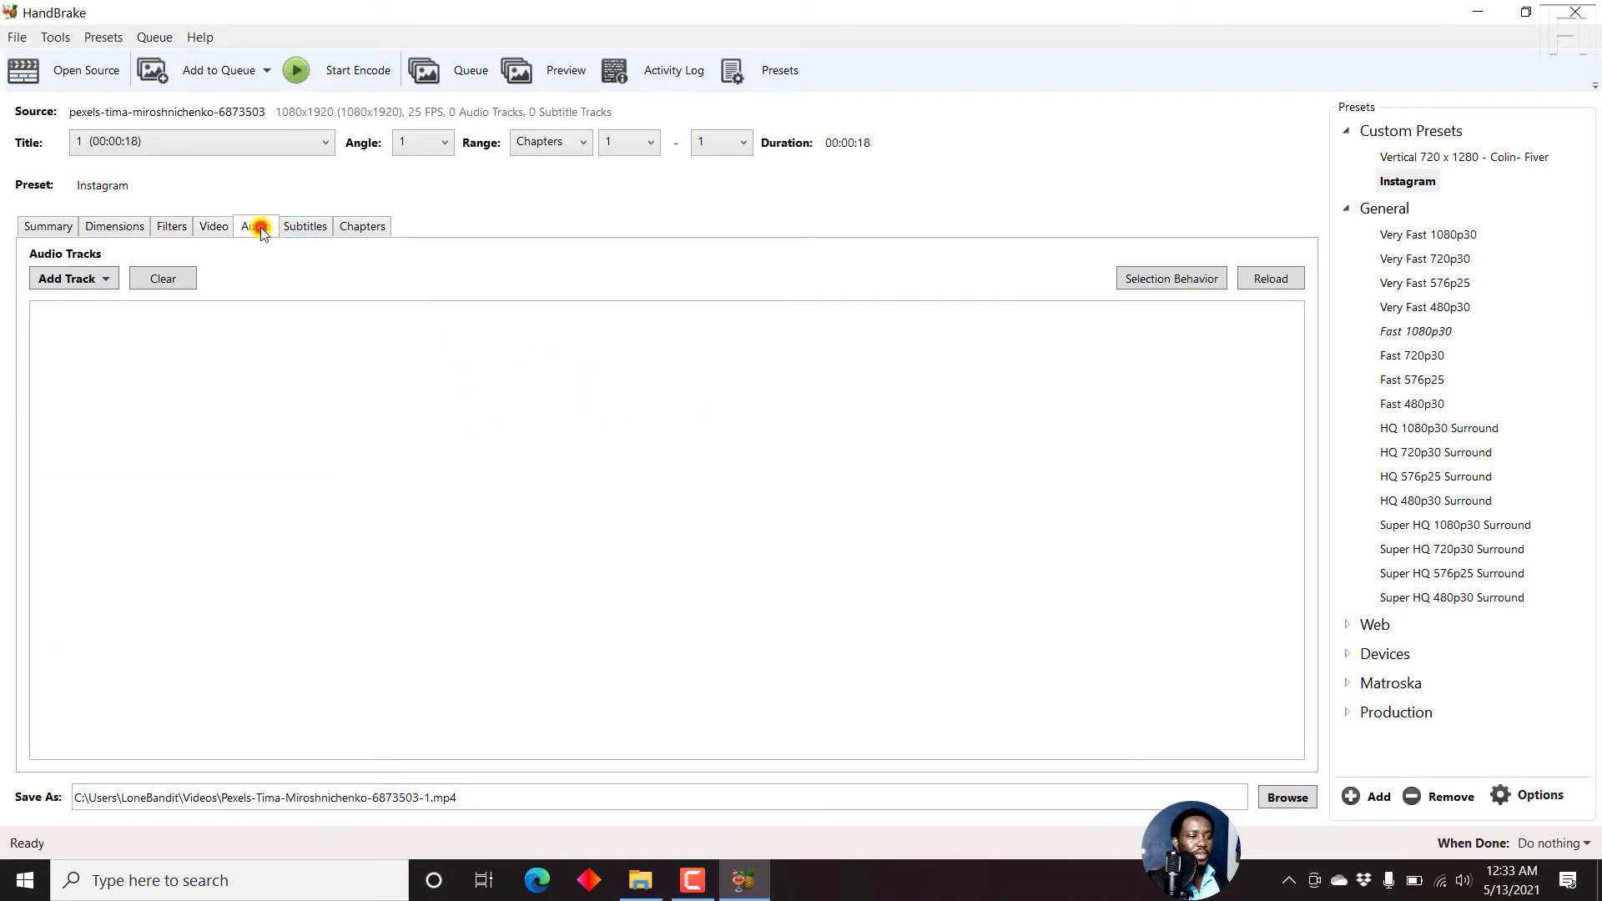
{"action": "left_click", "coordinate": [306, 227]}
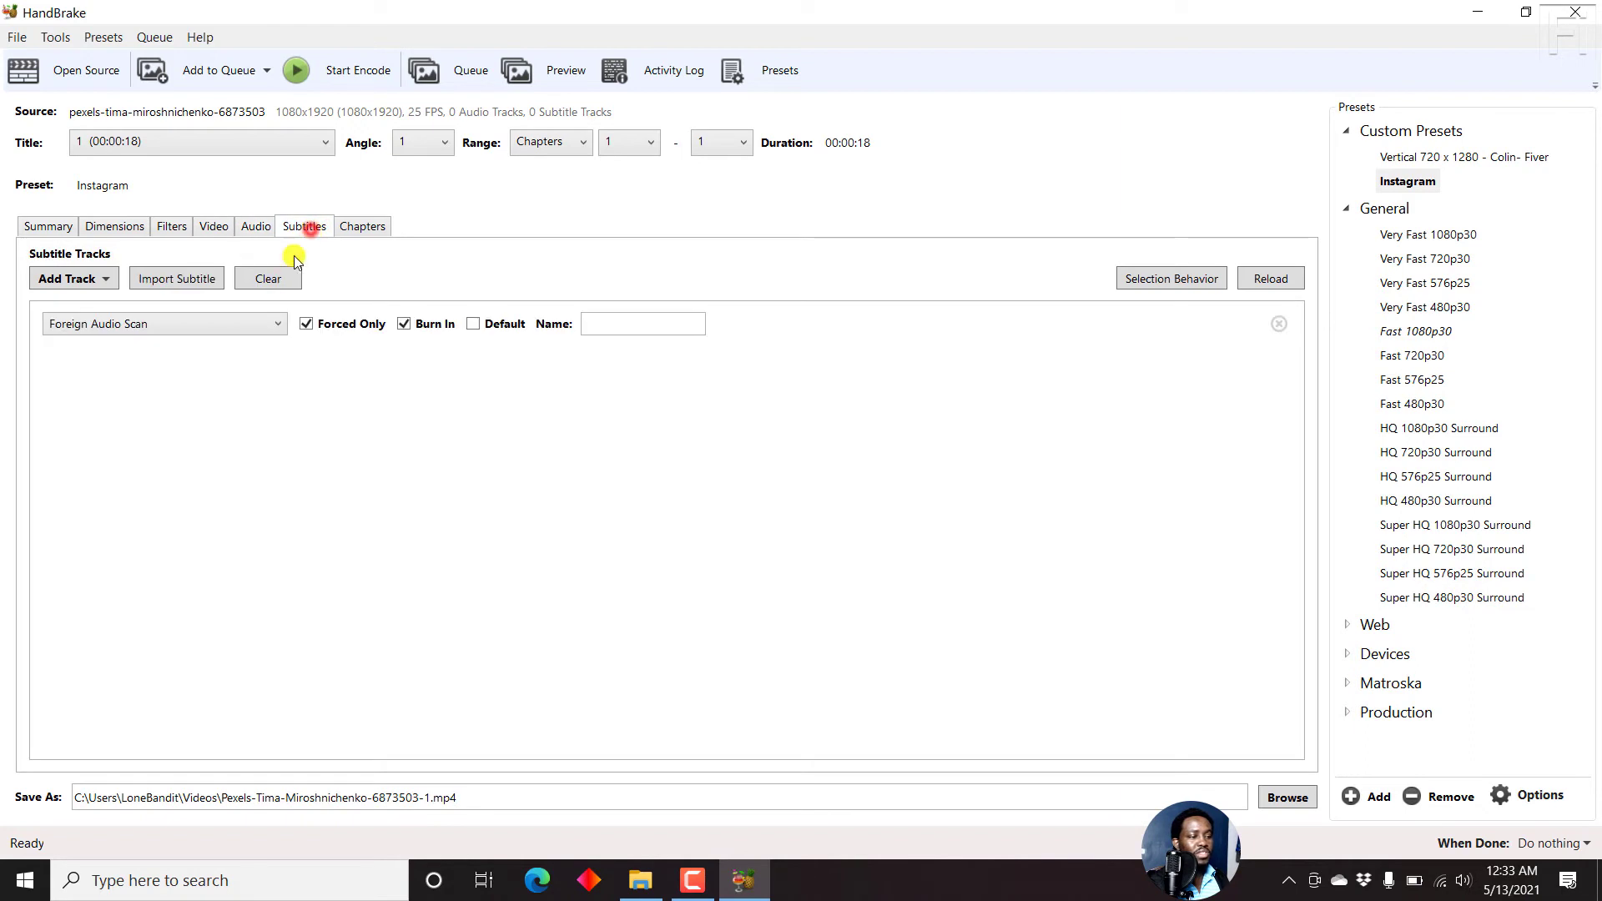
{"action": "left_click", "coordinate": [384, 223]}
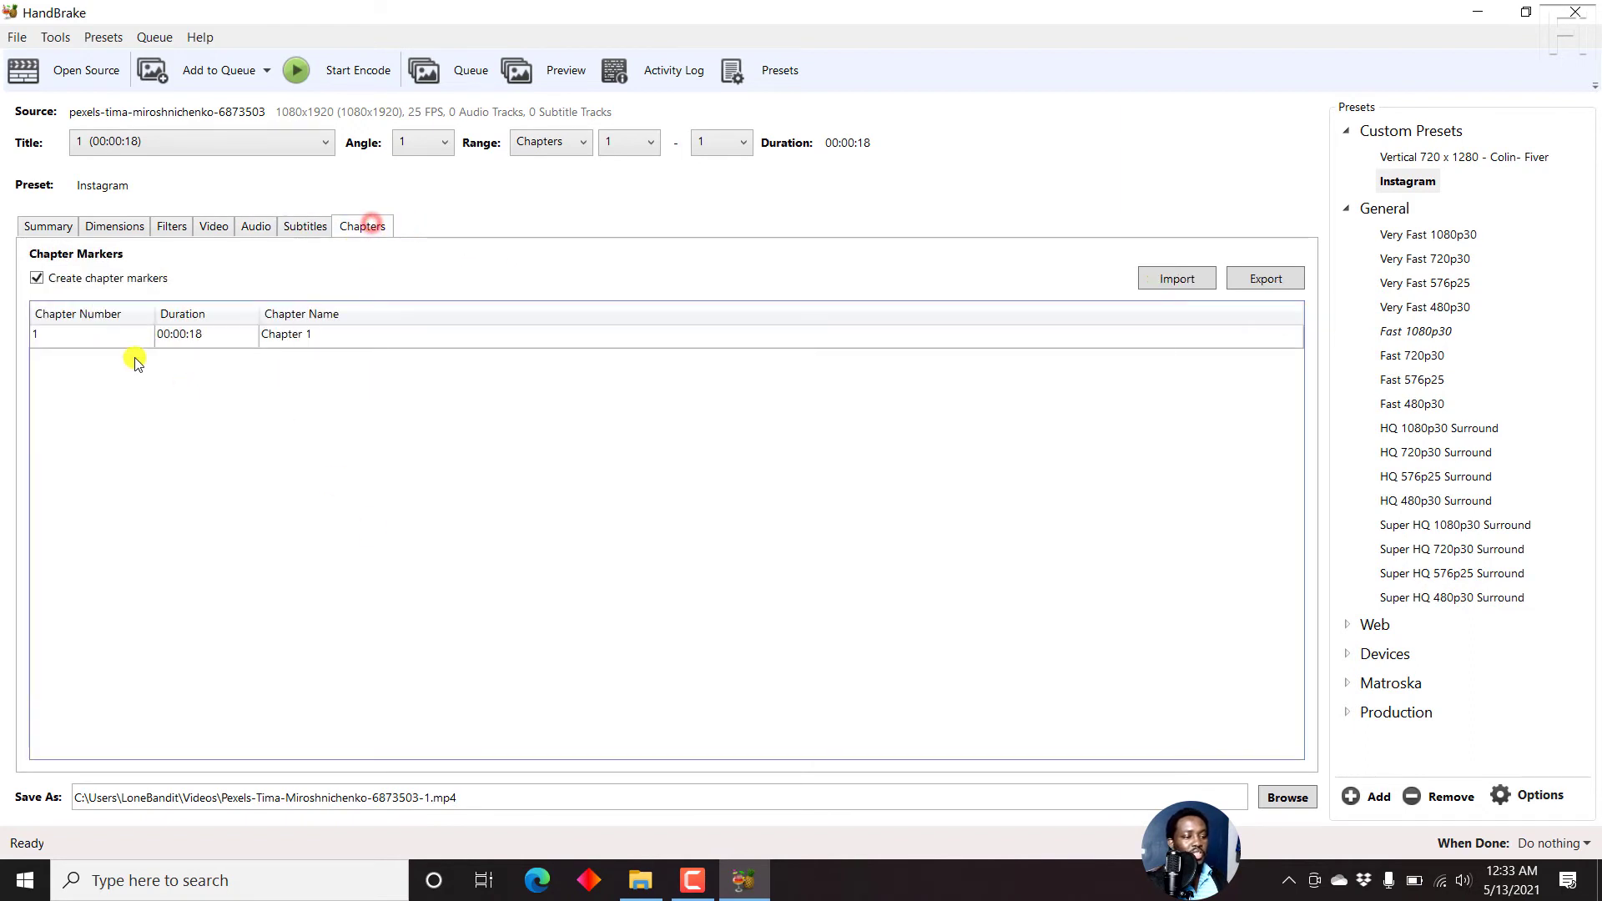
{"action": "left_click", "coordinate": [50, 229]}
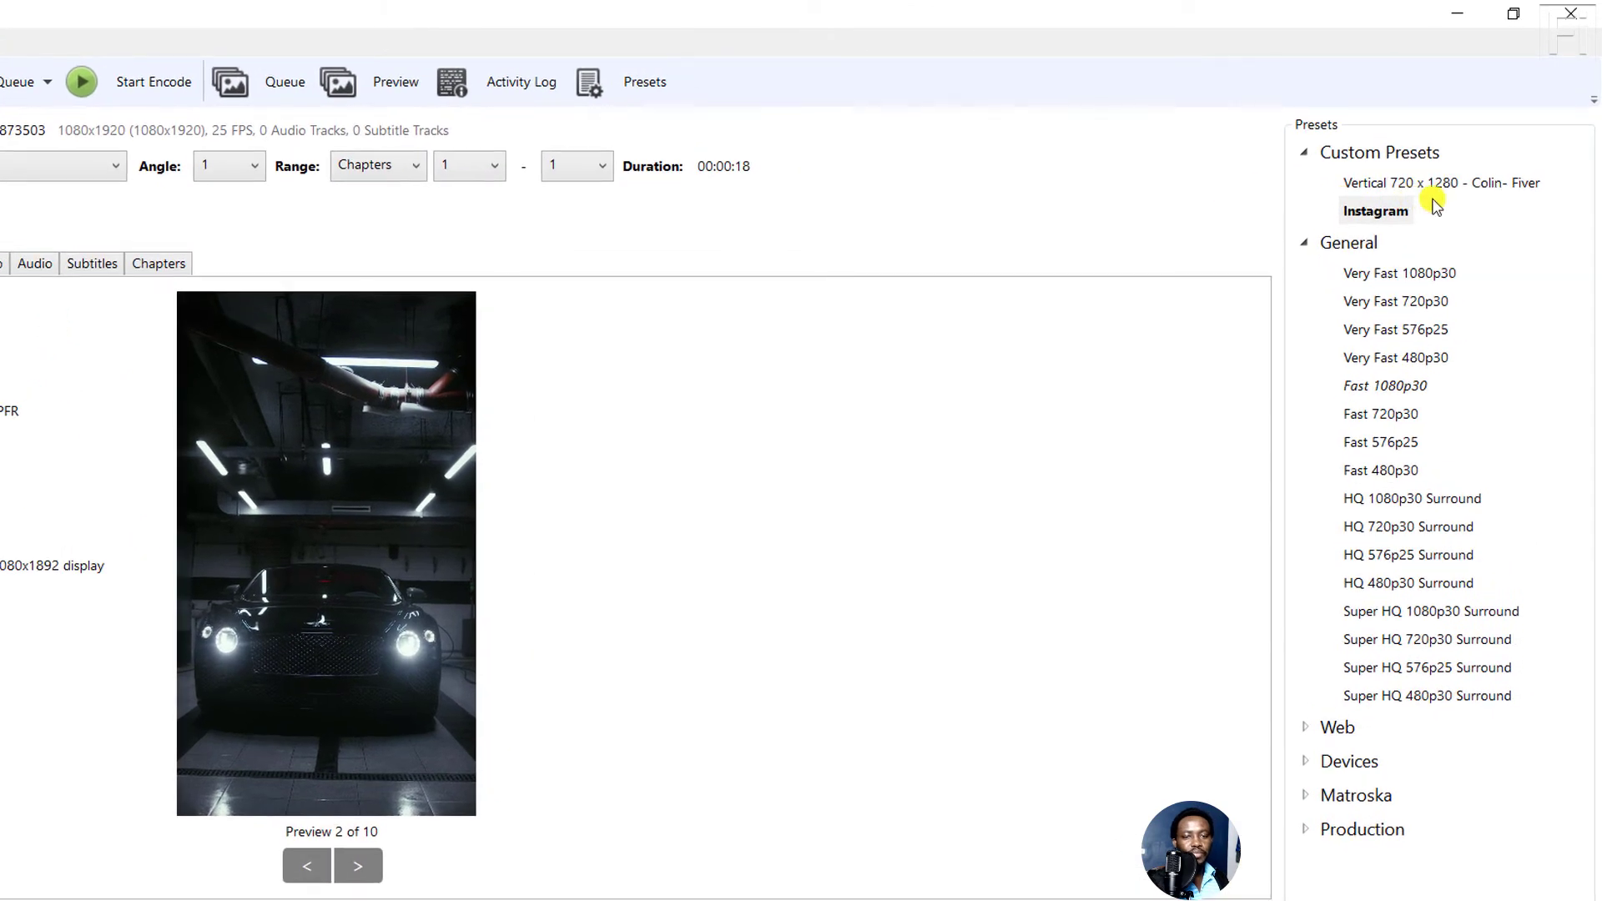
Export the Instagram preset as 'Instagram - Handbrake Preset 1' JSON into HandBrake Tutorials.
{"action": "right_click", "coordinate": [1383, 216]}
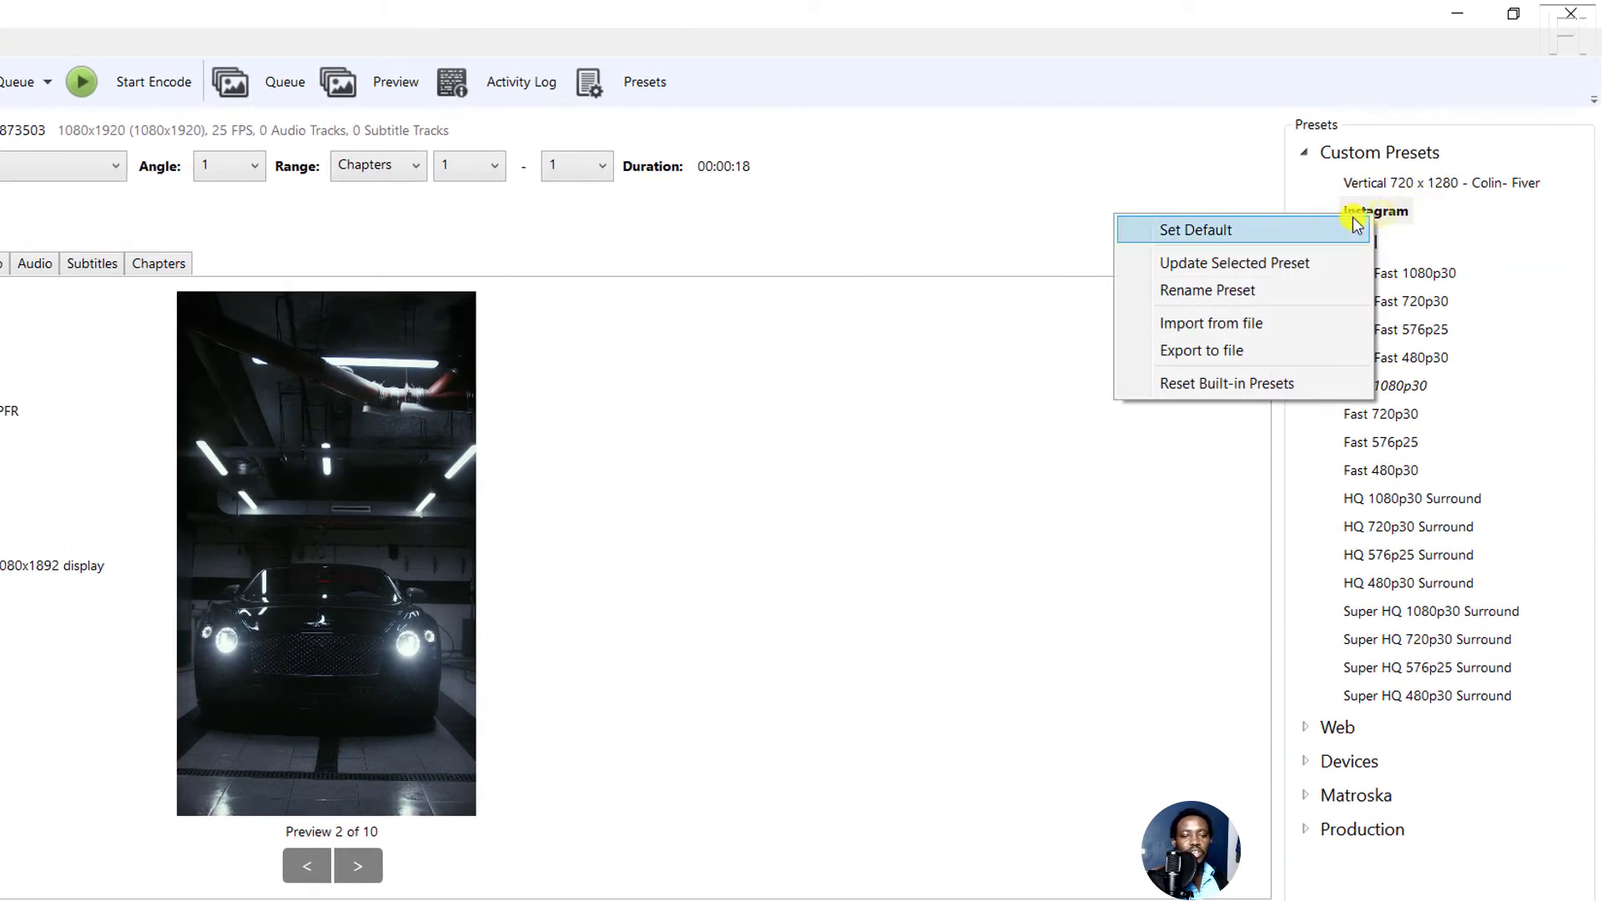
{"action": "left_click", "coordinate": [1205, 349]}
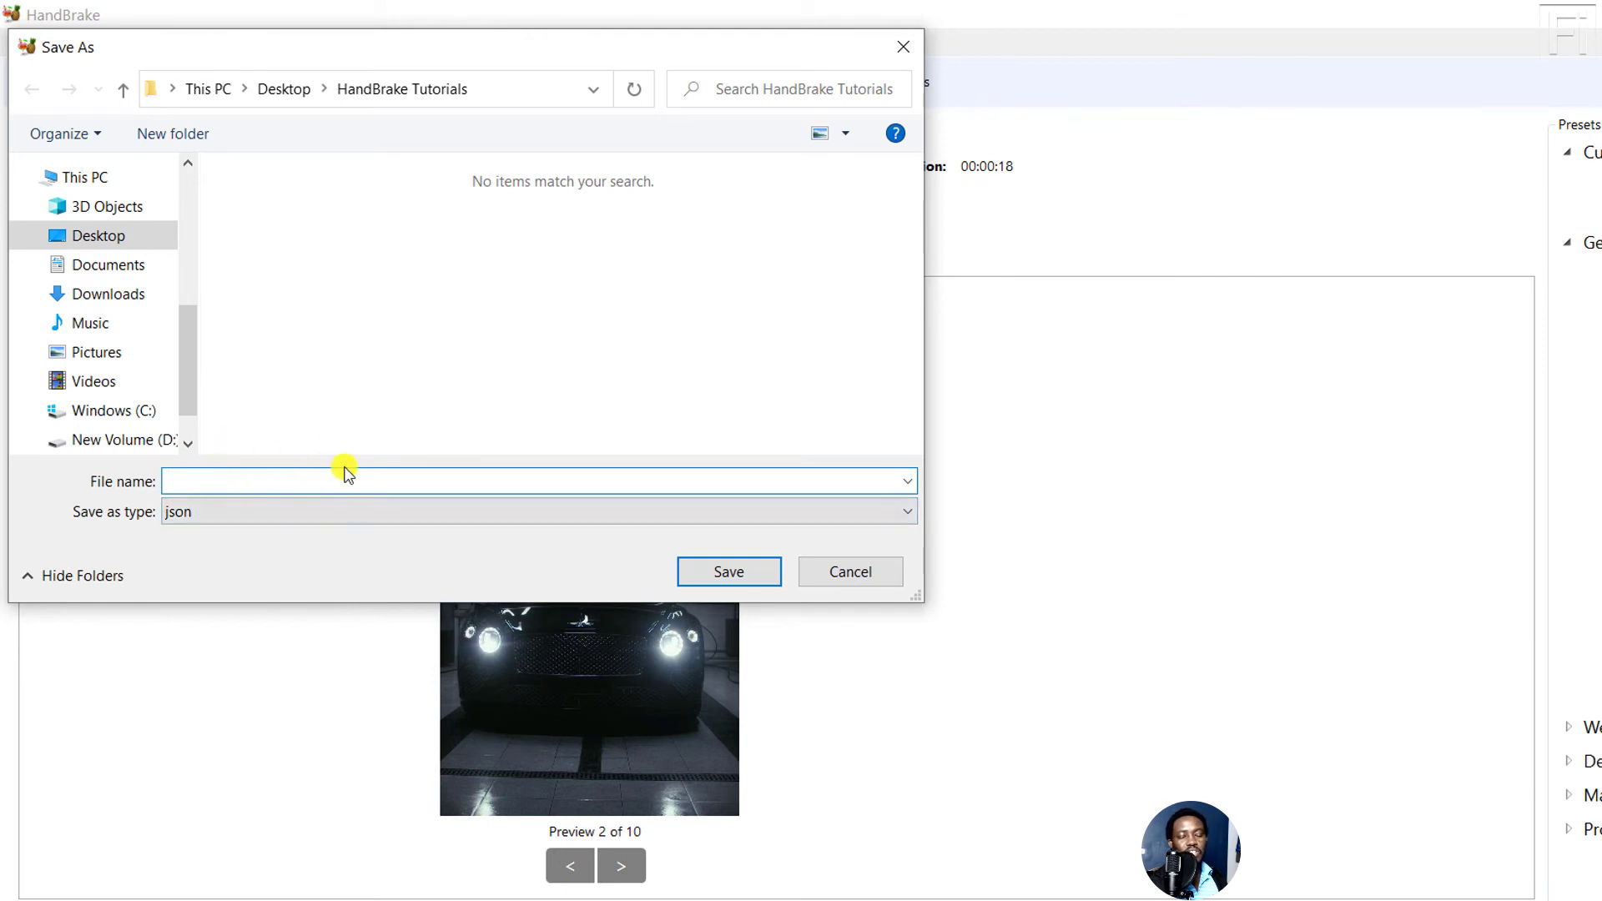
{"action": "left_click", "coordinate": [190, 478]}
{"action": "type", "text": "Instagram - Handbrake Preset 1"}
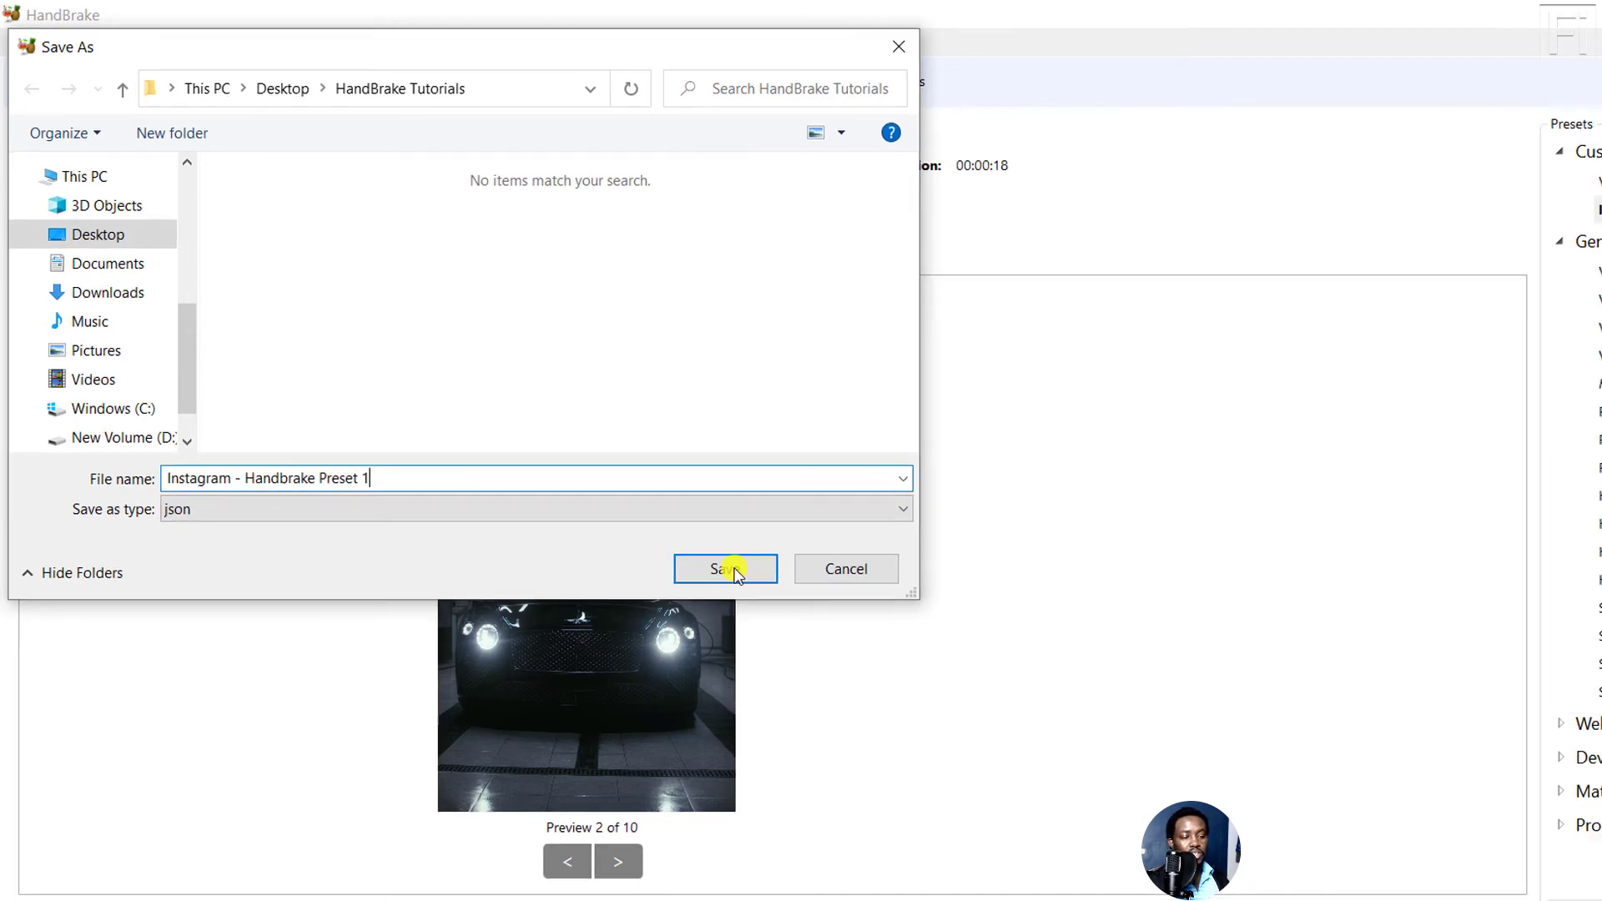
{"action": "left_click", "coordinate": [729, 572]}
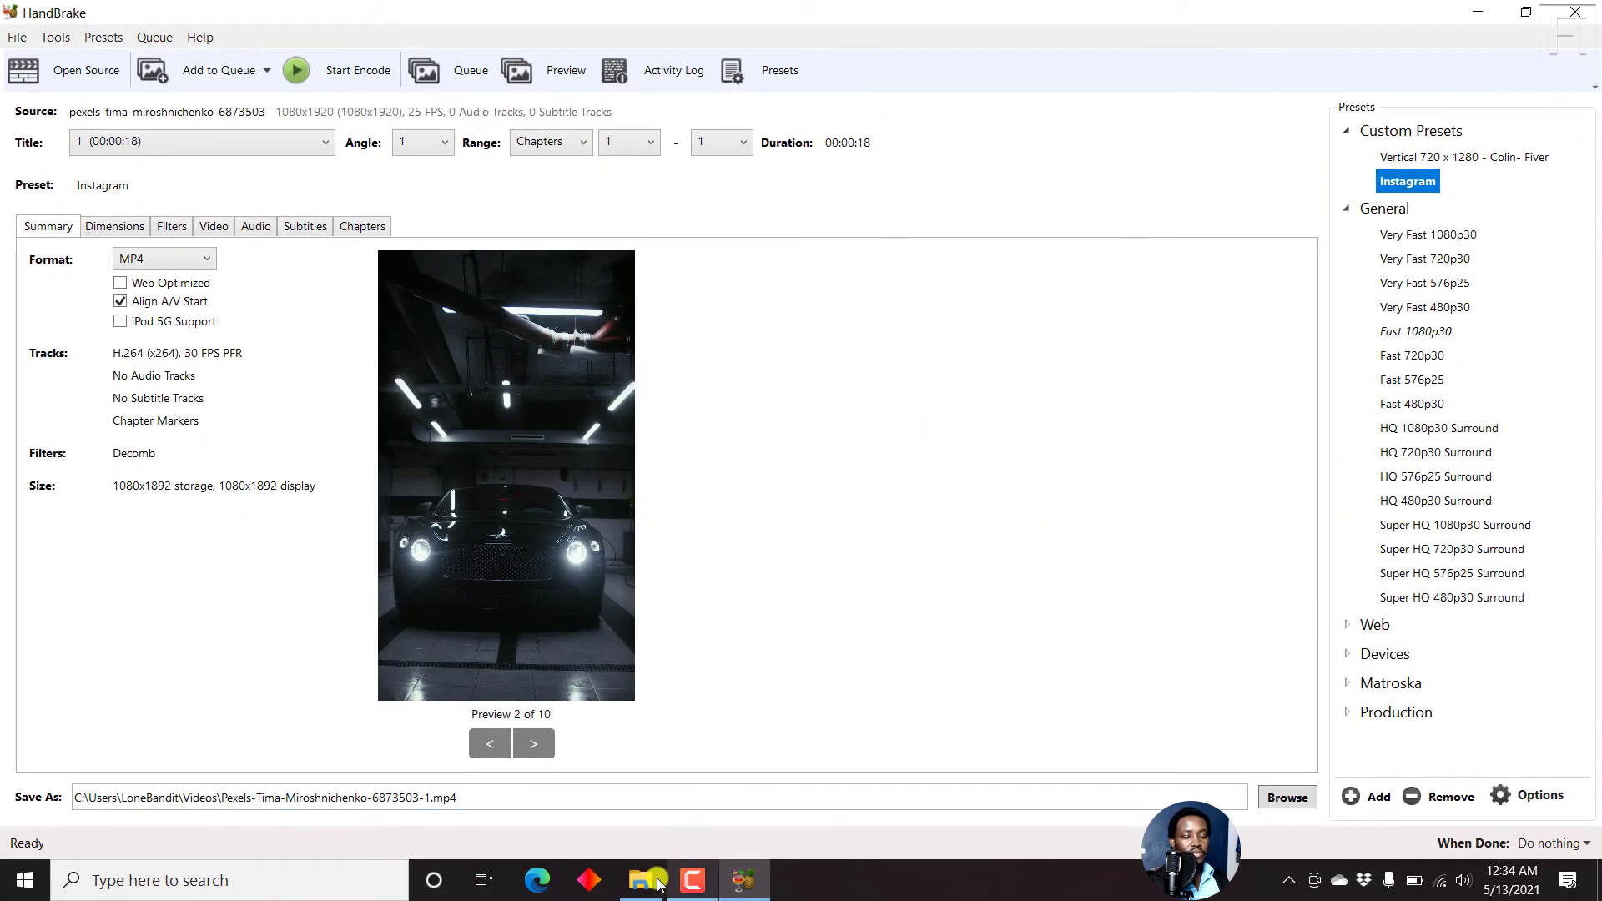
Locate the exported 'Instagram - Handbrake Preset 1' JSON in HandBrake Tutorials, then return to HandBrake.
{"action": "left_click", "coordinate": [647, 886]}
{"action": "left_click", "coordinate": [1049, 648]}
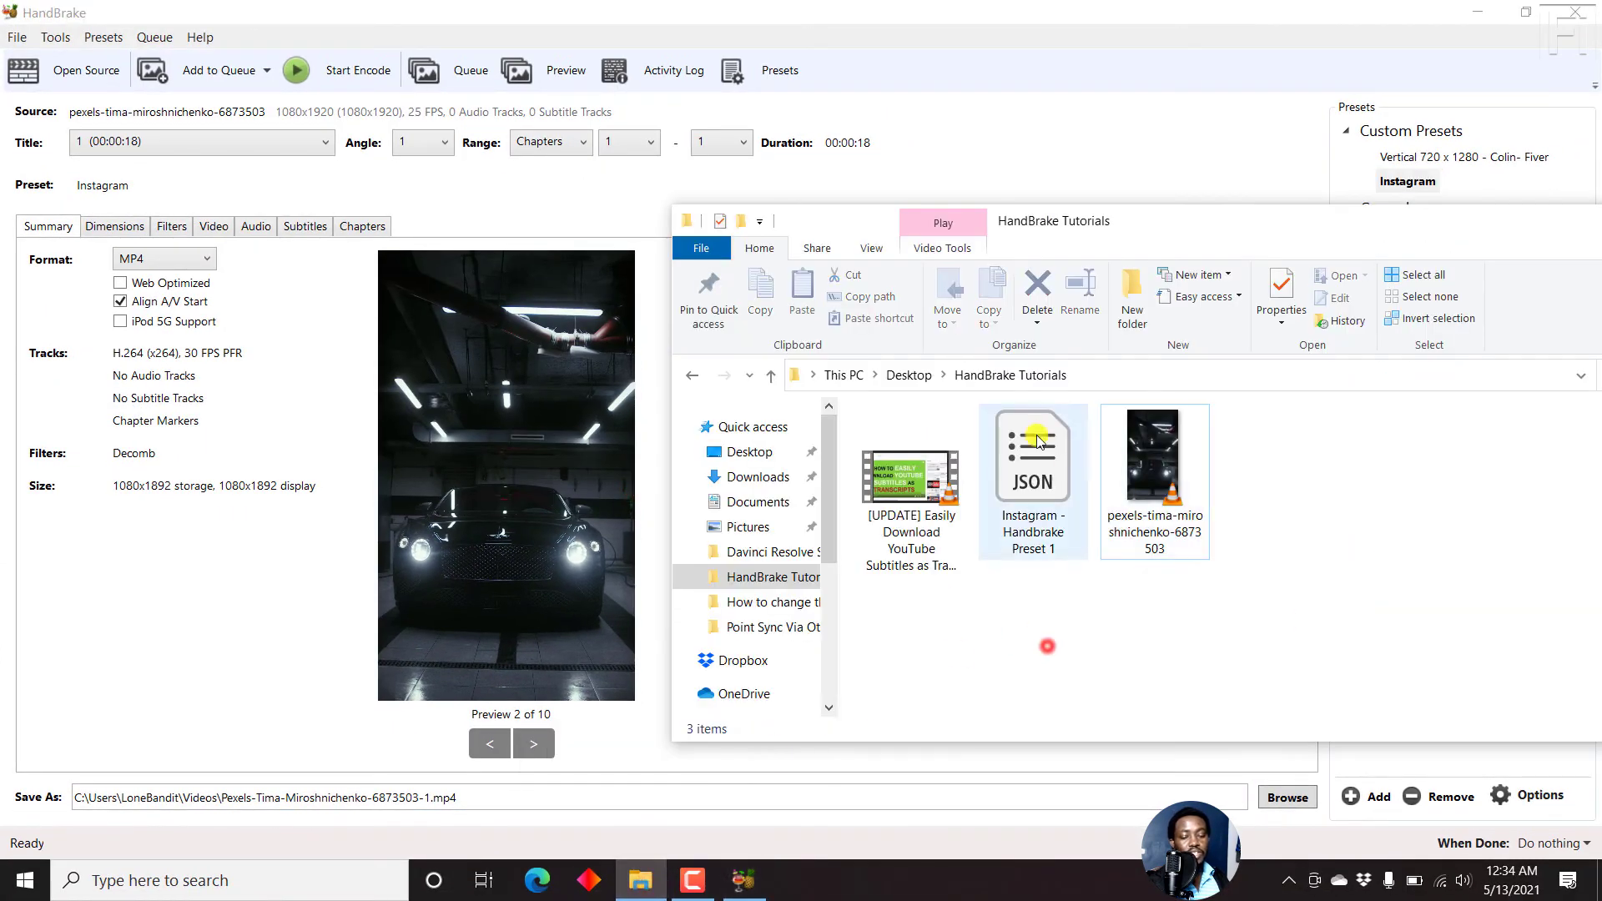
{"action": "left_click", "coordinate": [1035, 463]}
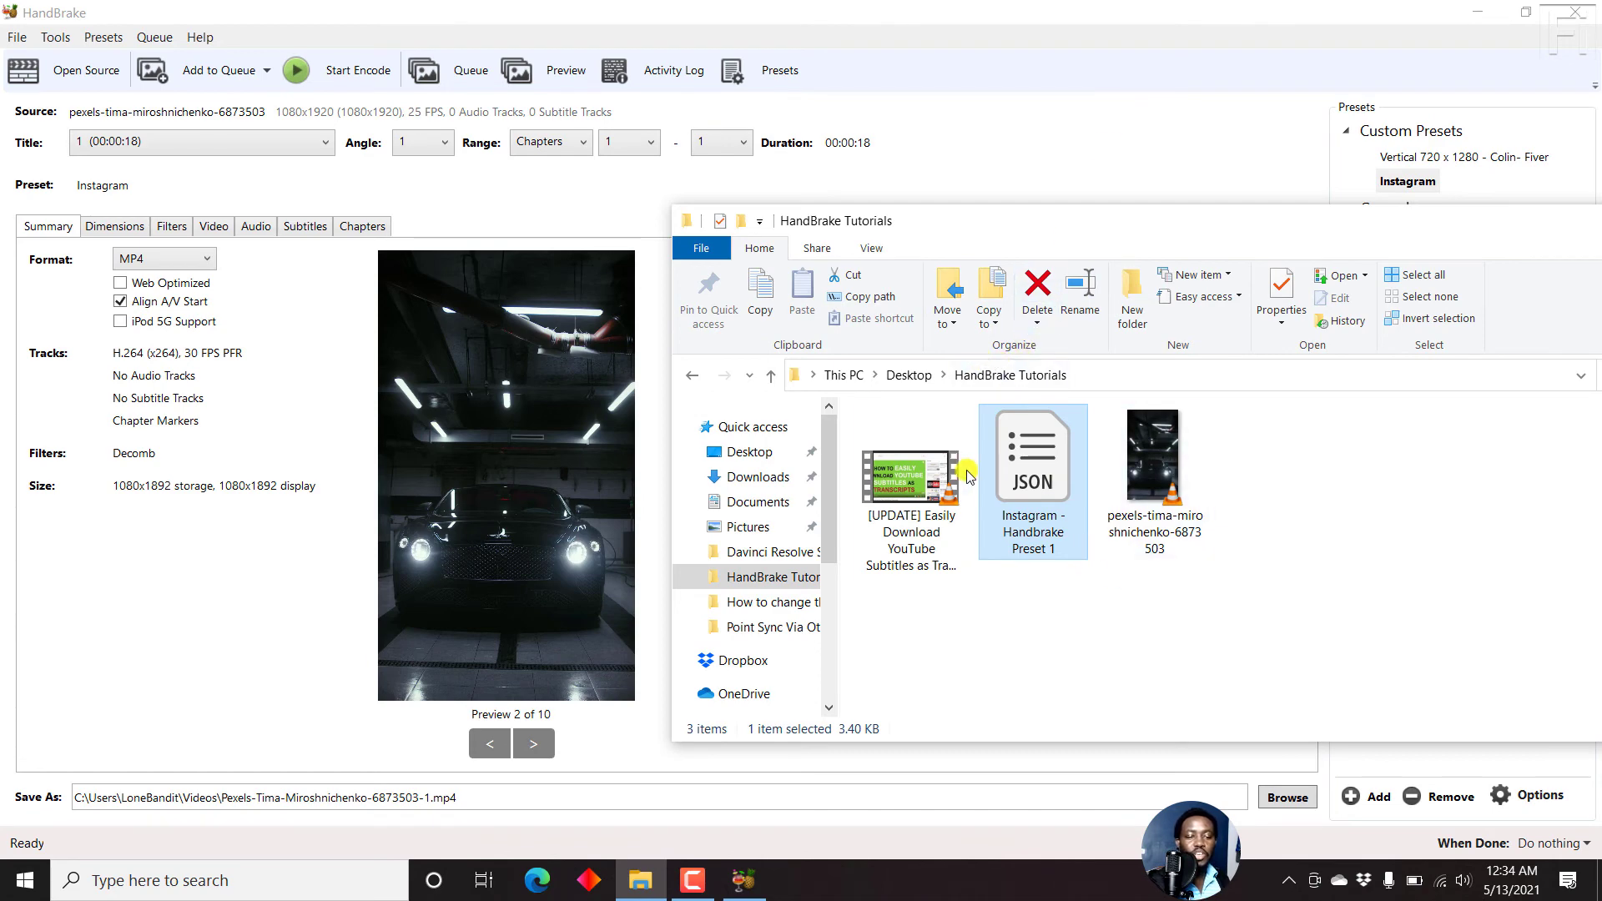
{"action": "left_click", "coordinate": [1210, 24]}
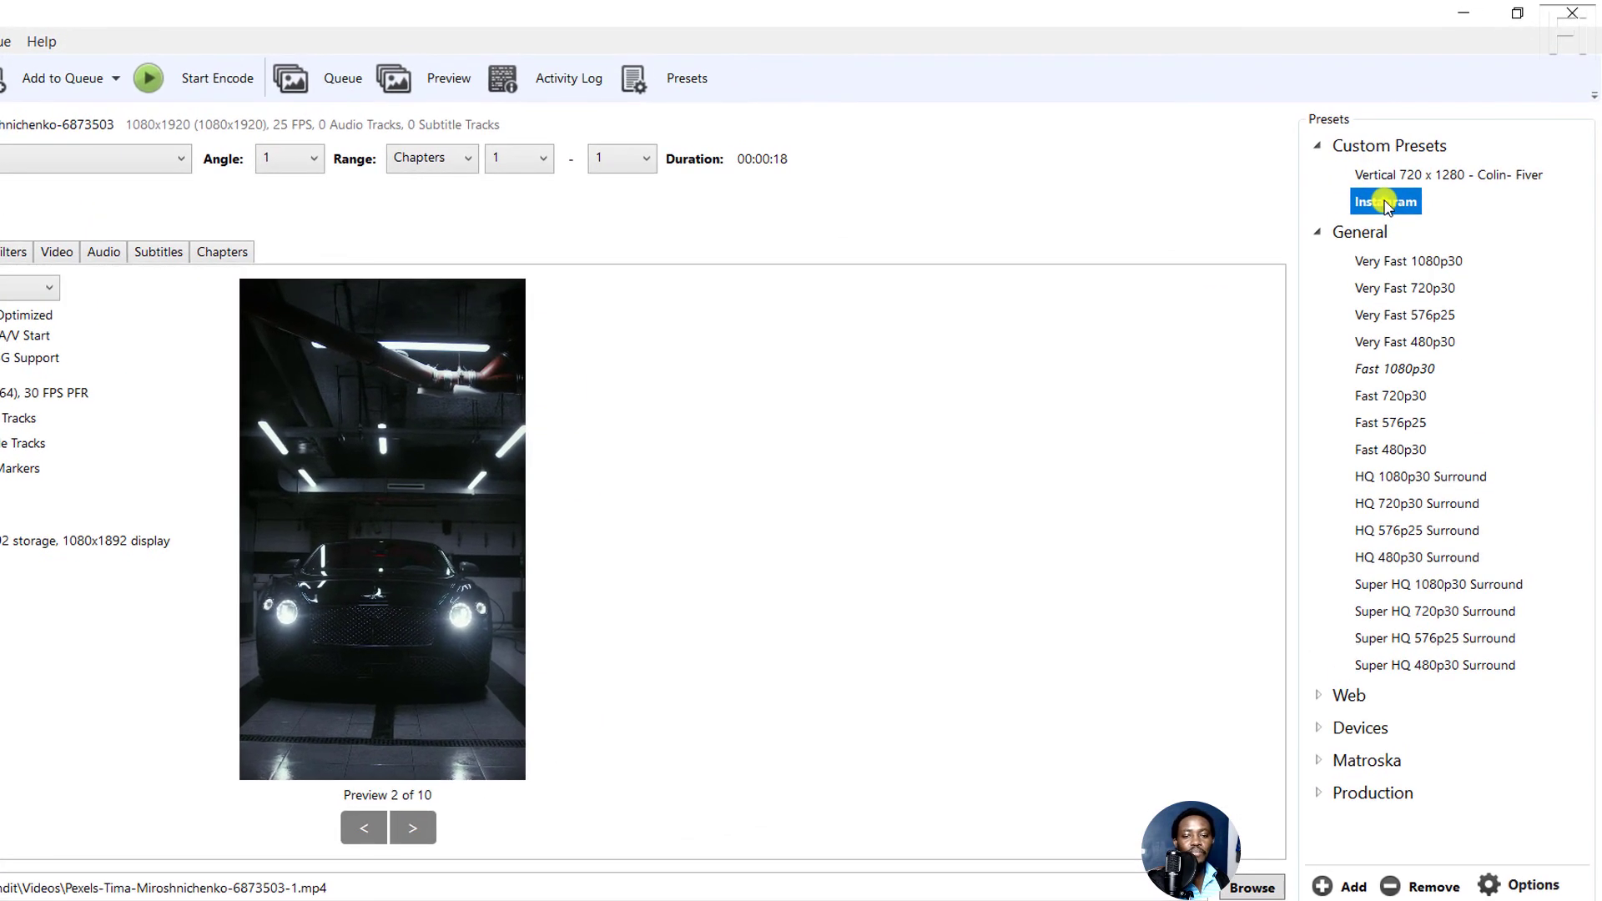
Import the 'Instagram - Handbrake Preset 1' JSON file into HandBrake, reaching the overwrite prompt.
{"action": "right_click", "coordinate": [1385, 203]}
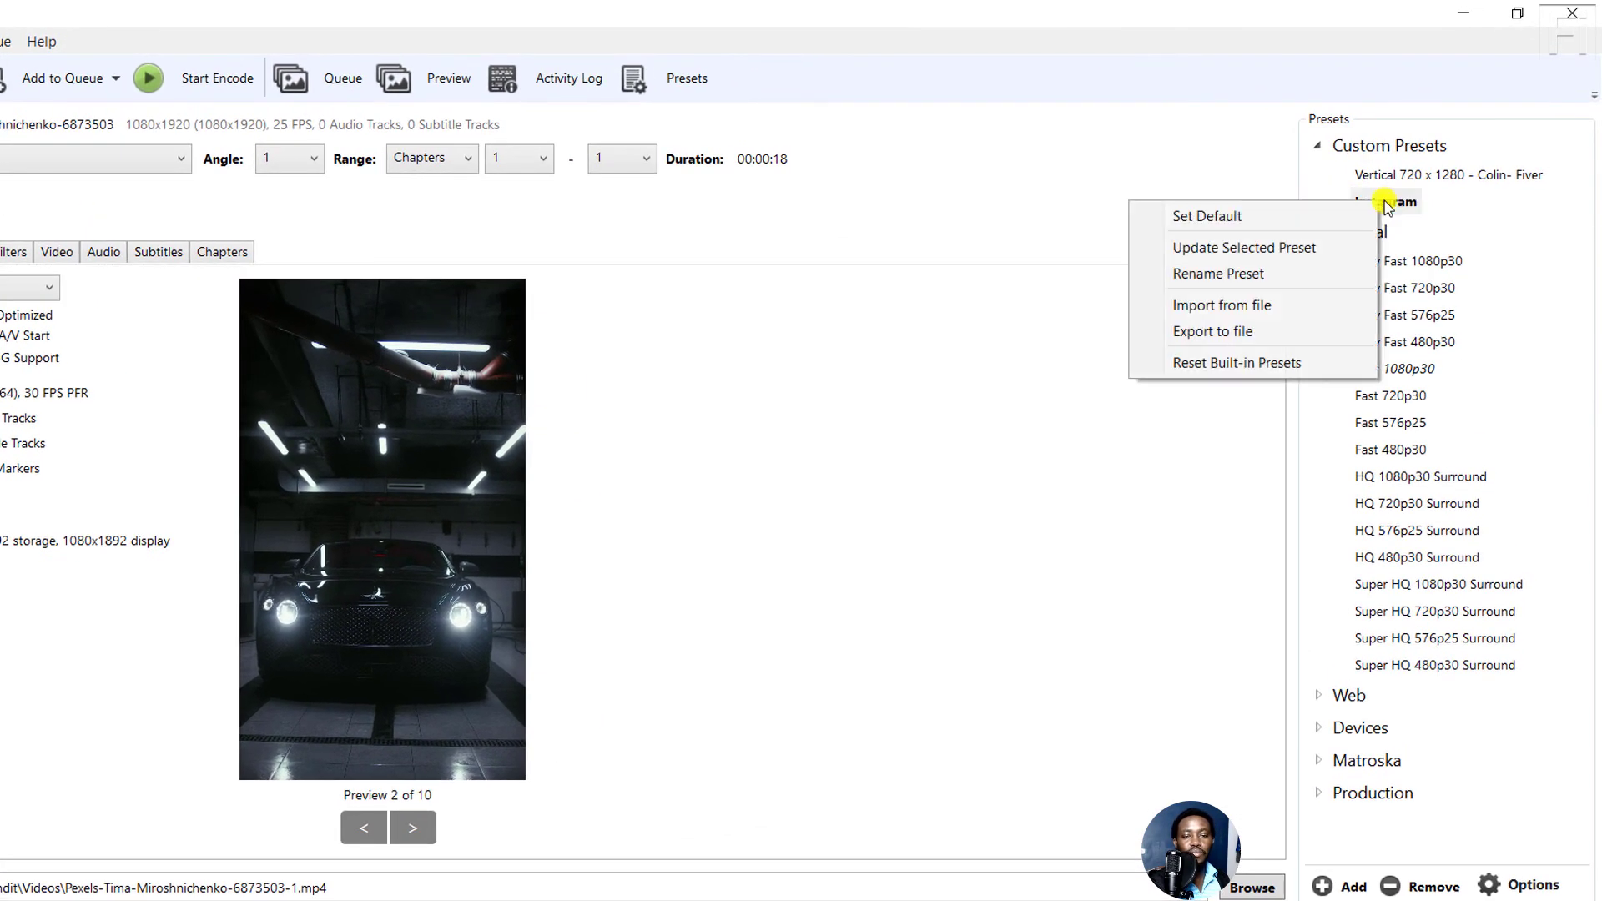
{"action": "left_click", "coordinate": [1504, 203]}
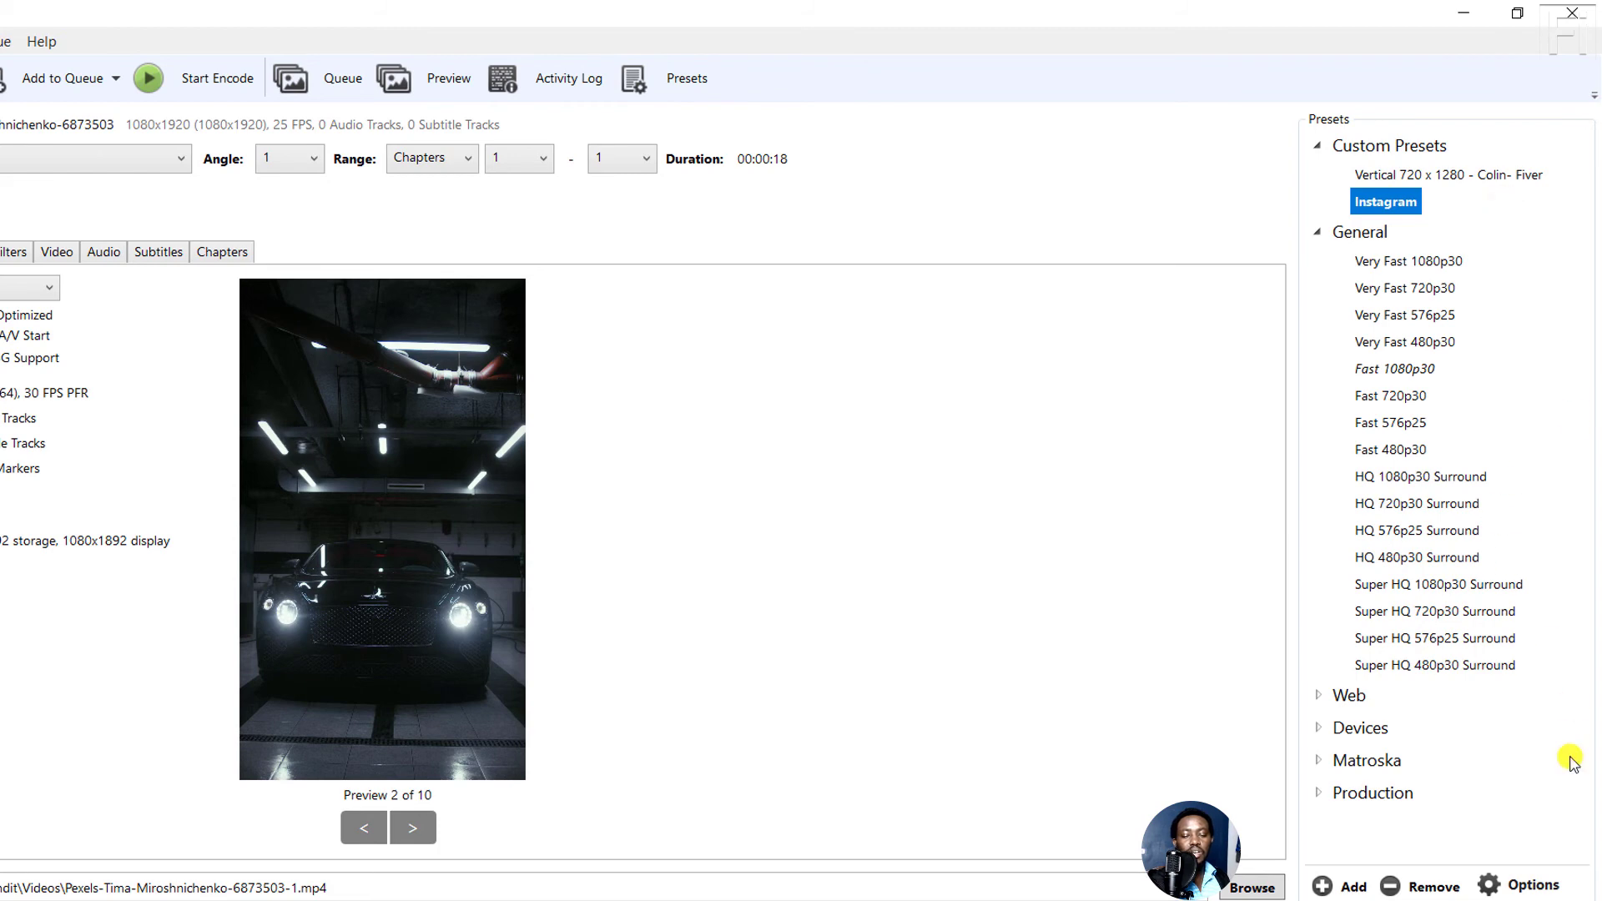
{"action": "right_click", "coordinate": [1366, 201]}
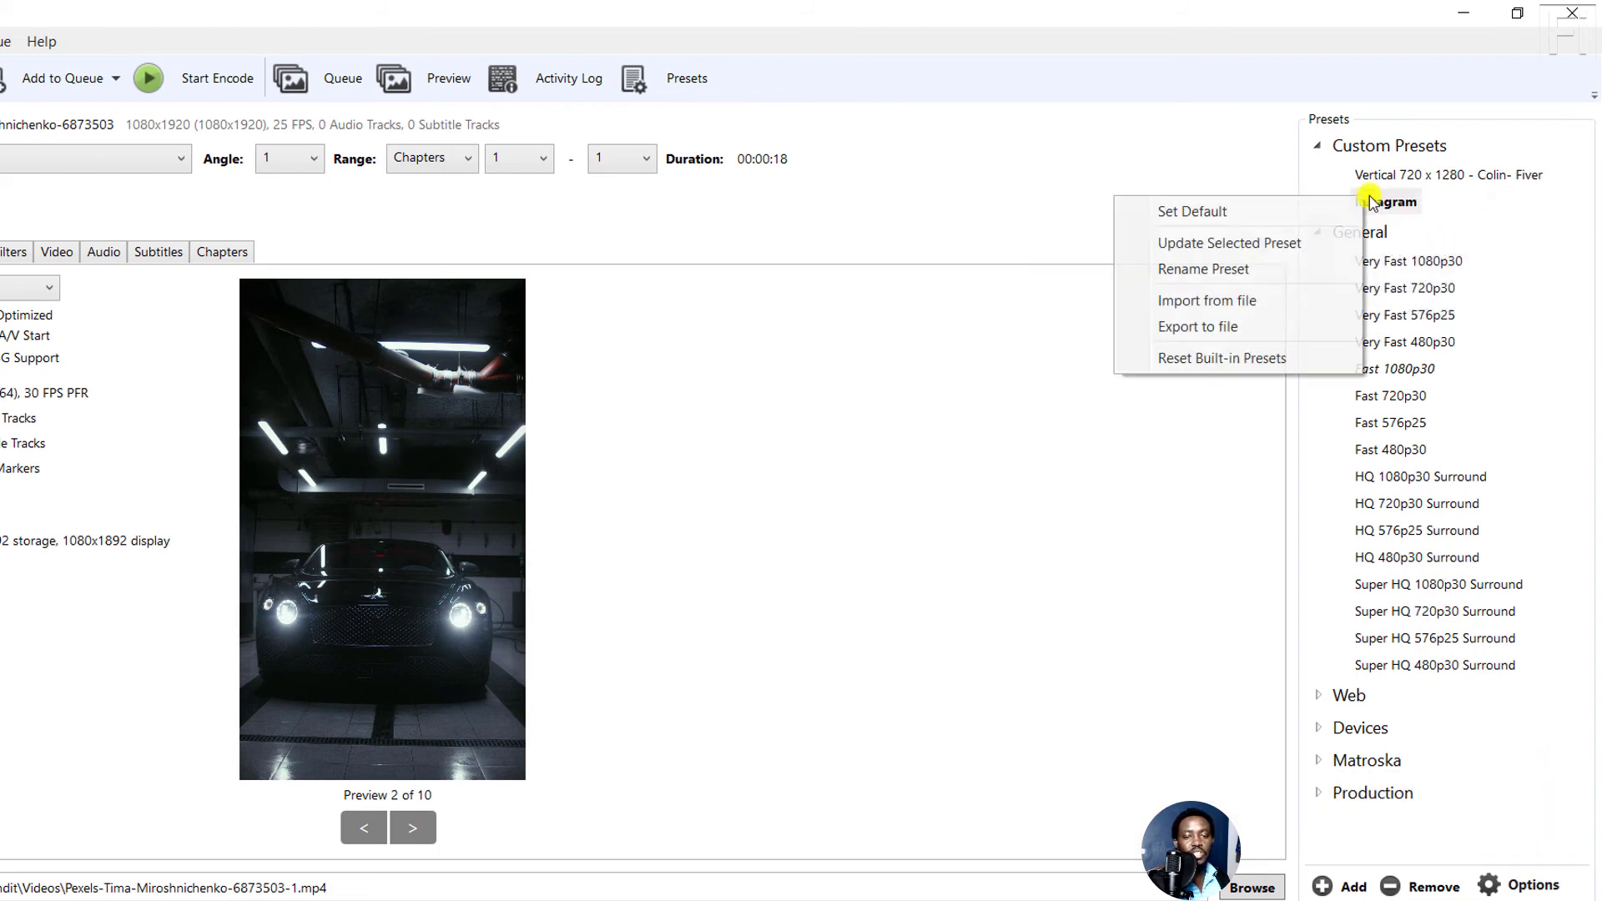
{"action": "left_click", "coordinate": [1194, 302]}
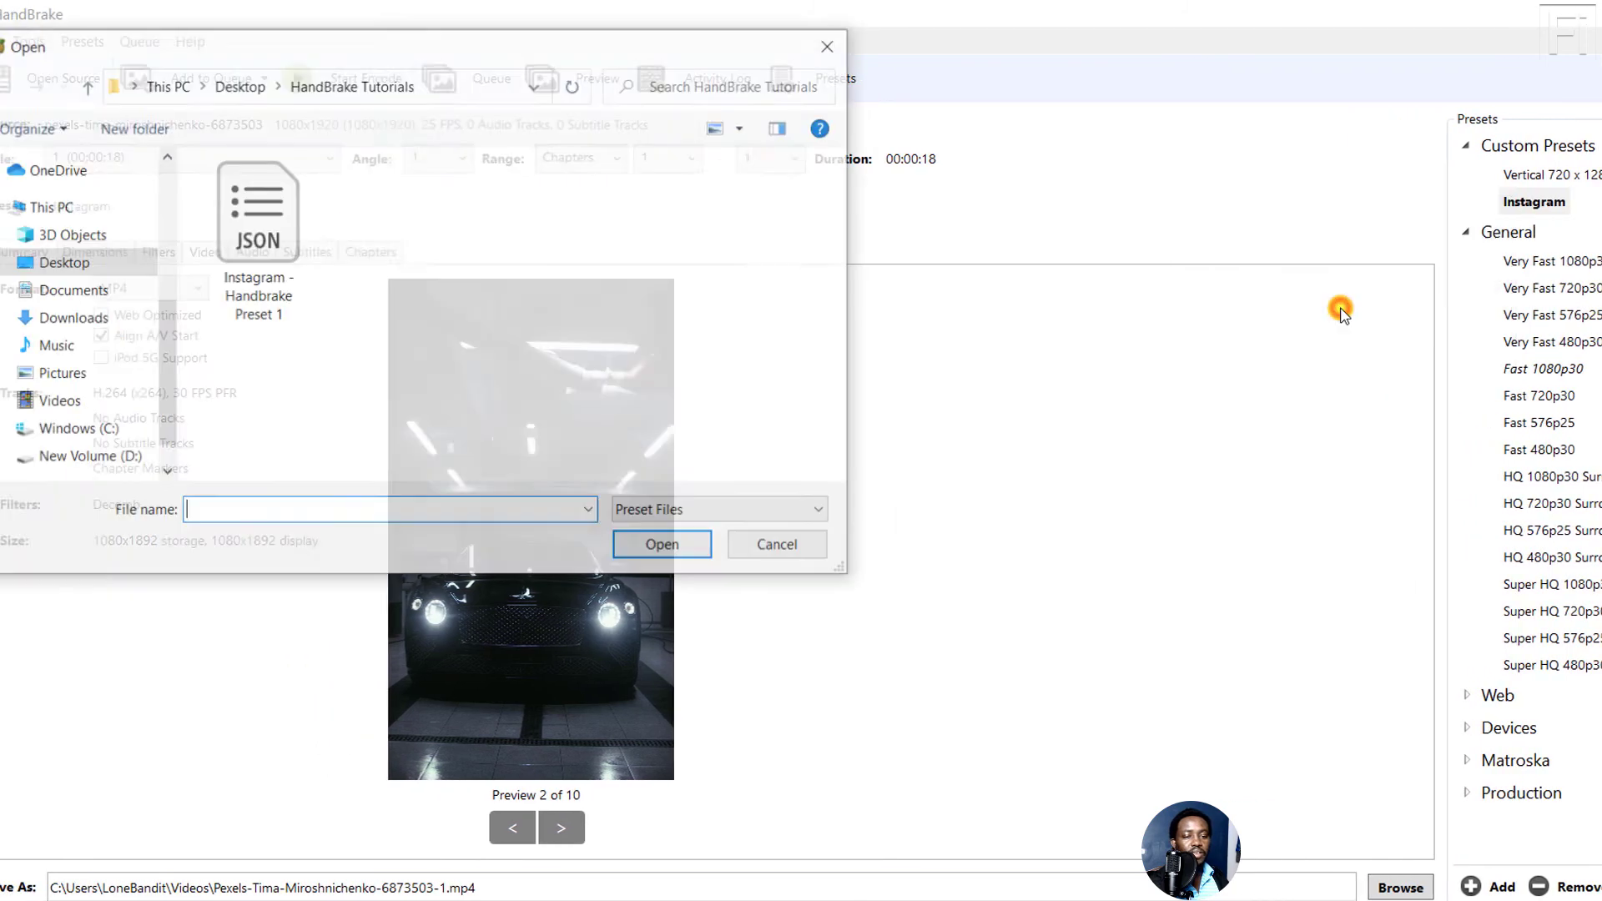
{"action": "left_click", "coordinate": [89, 261]}
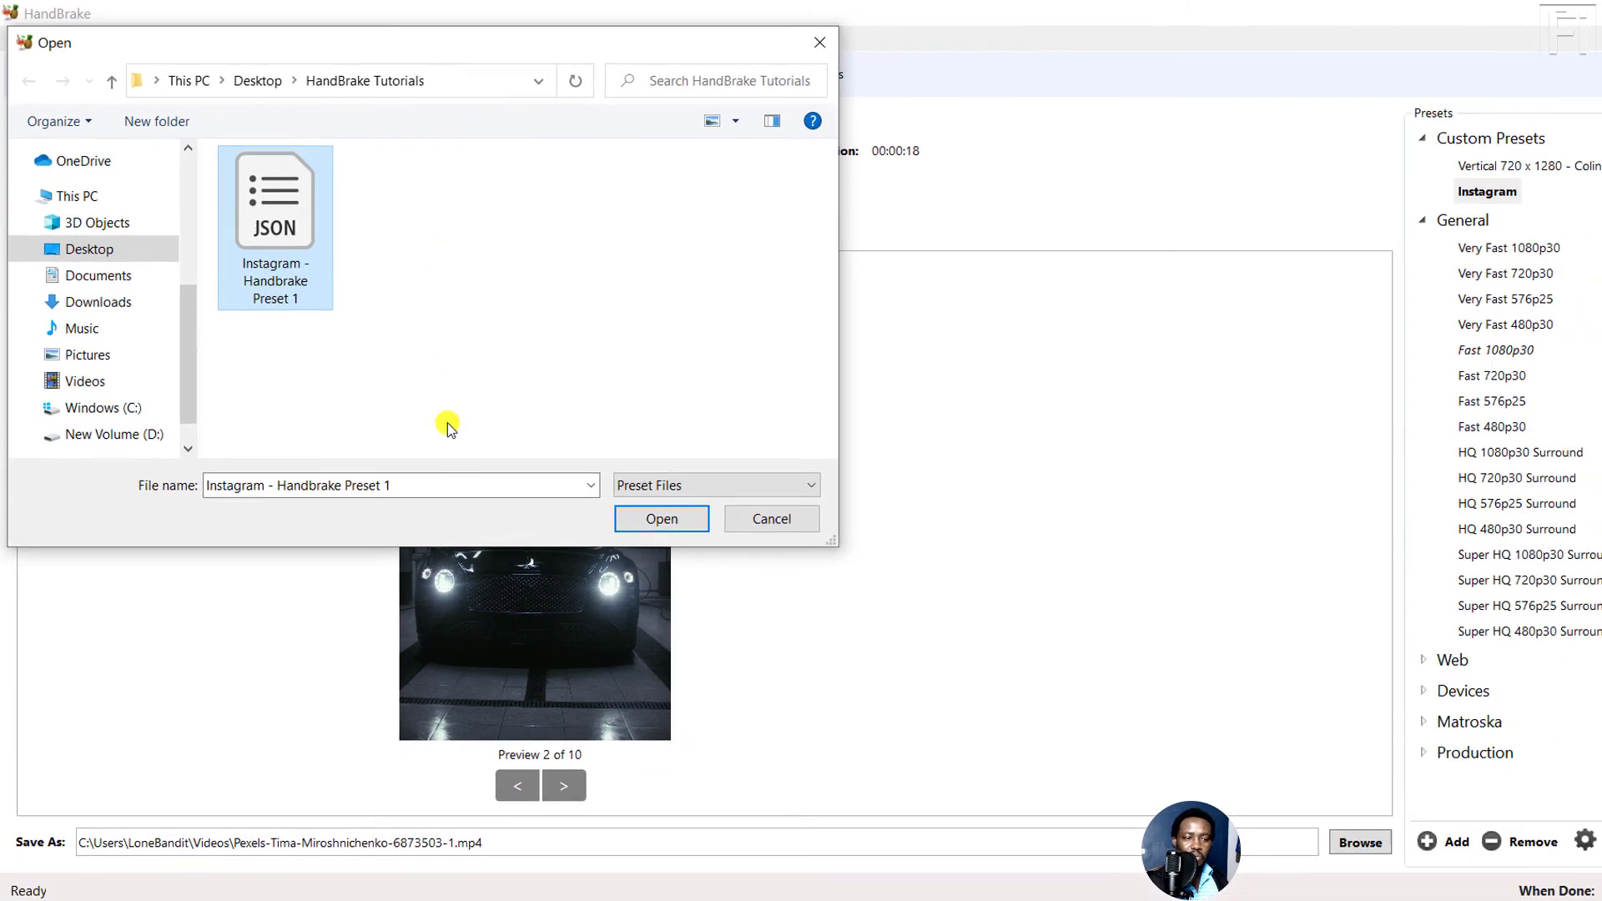
{"action": "left_click", "coordinate": [692, 547]}
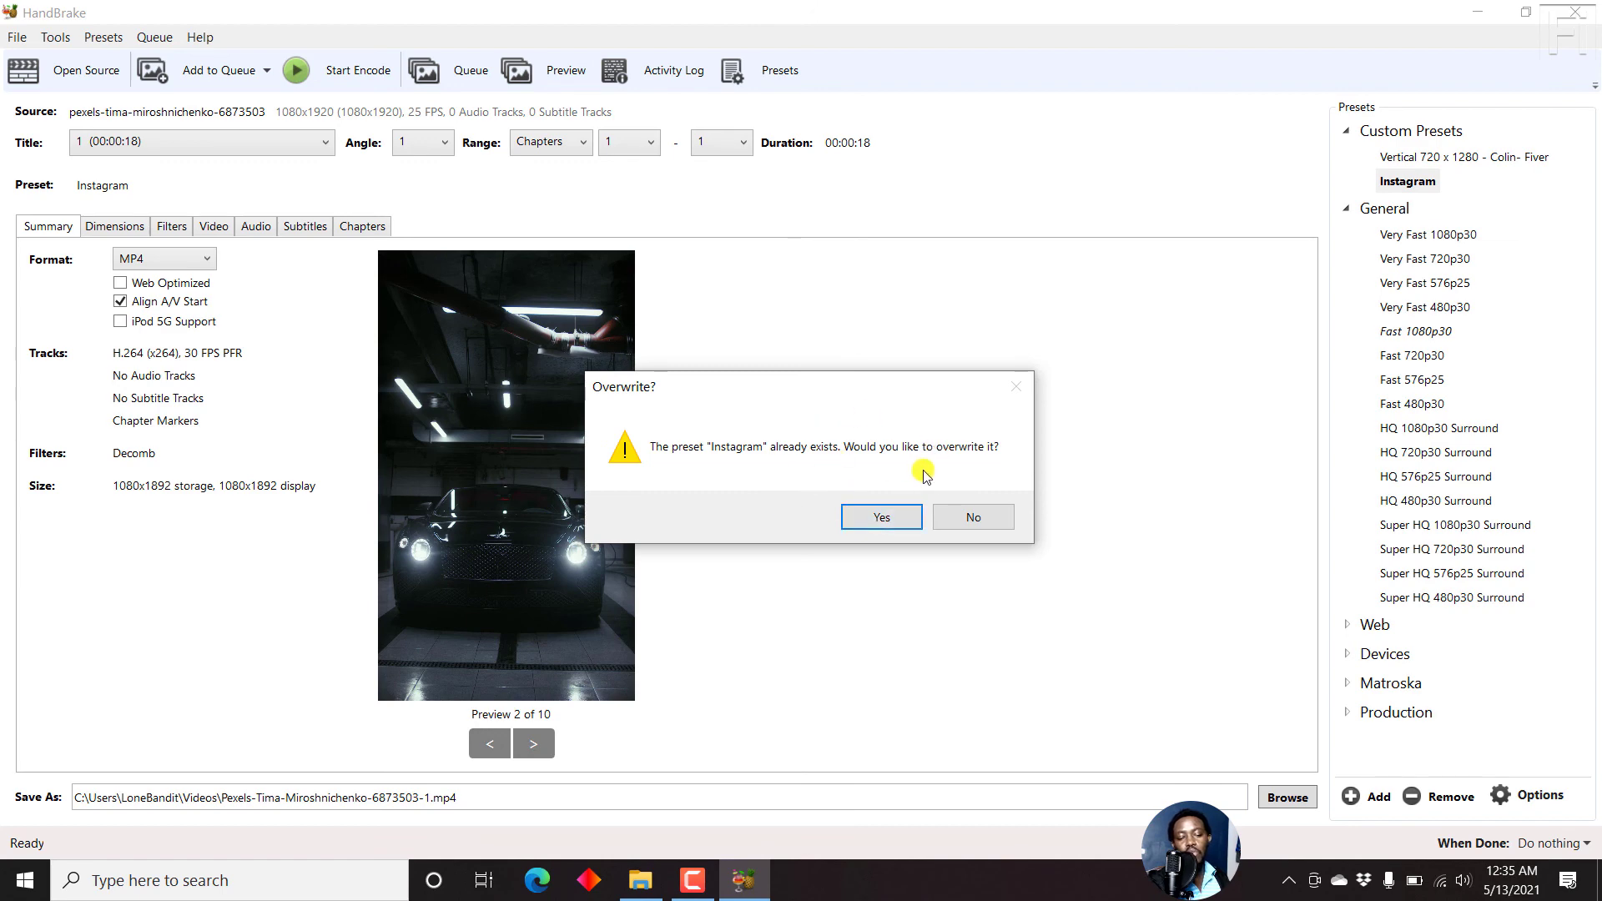
Confirm the overwrite so the imported JSON replaces the existing Instagram custom preset.
{"action": "left_click", "coordinate": [888, 519]}
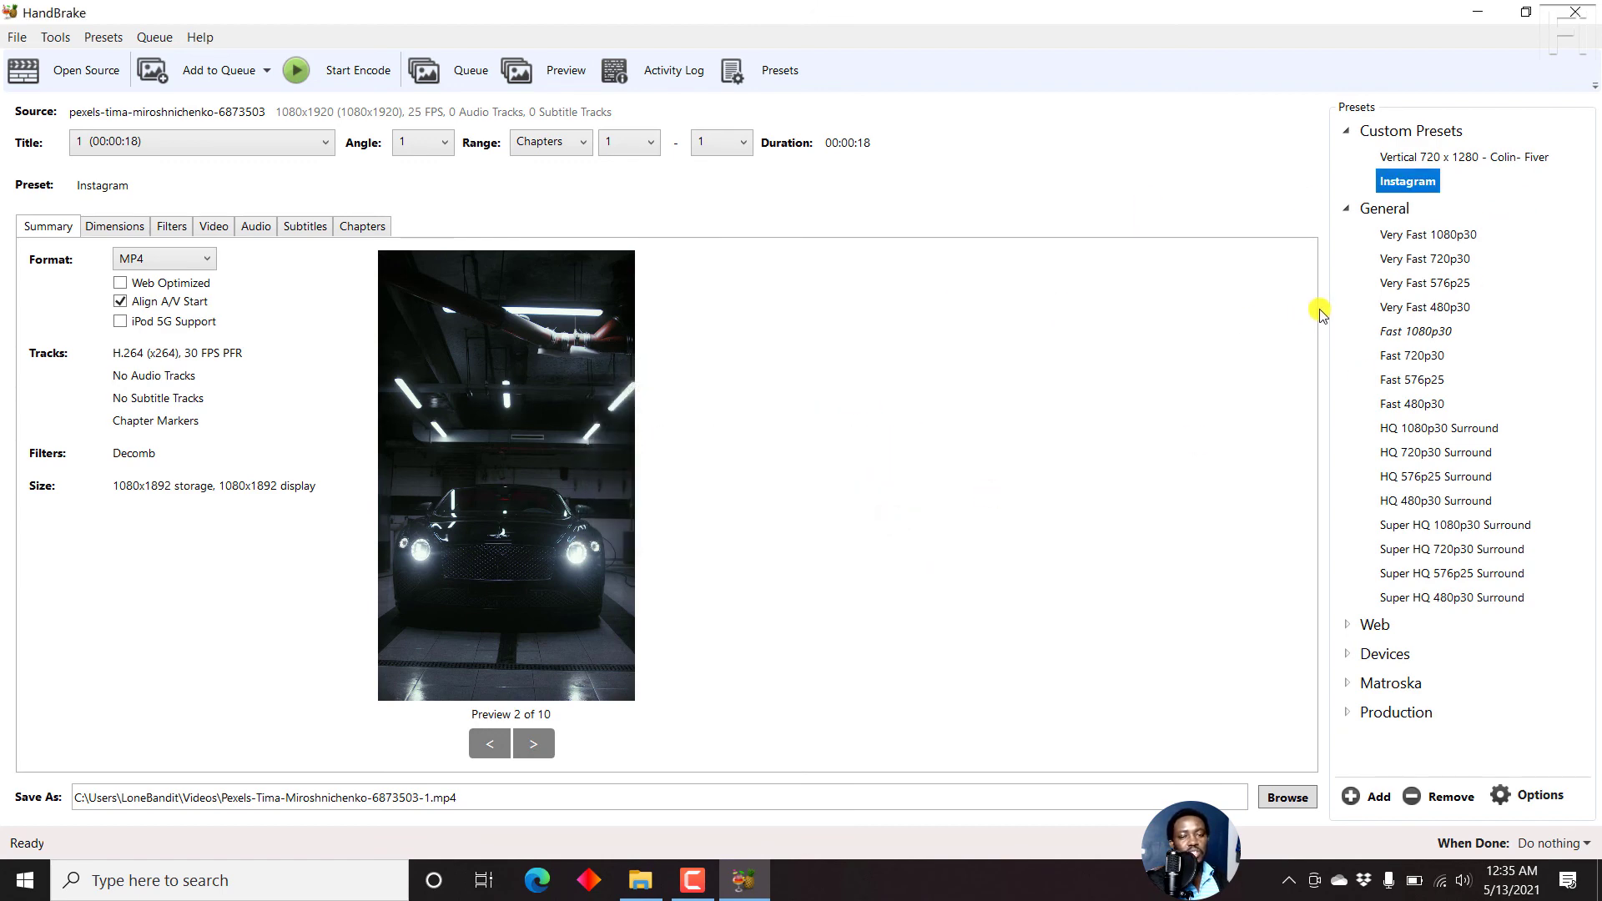